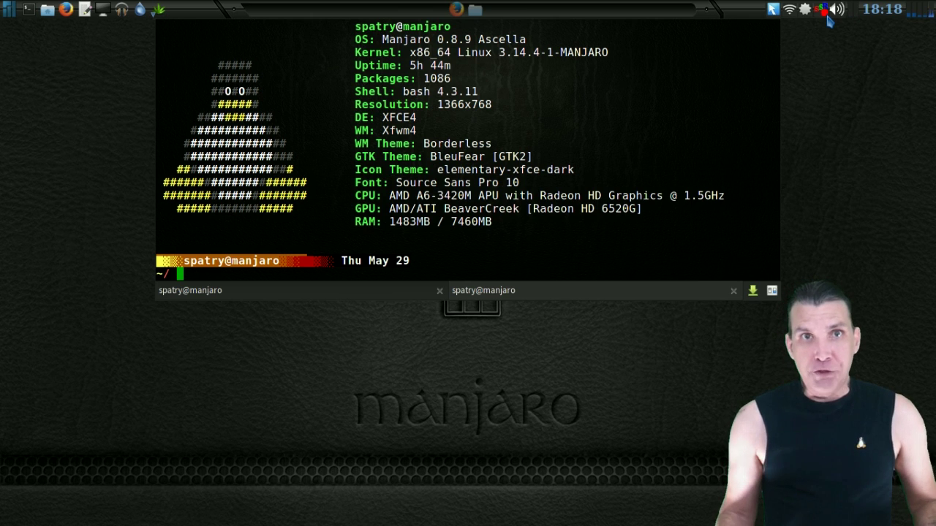
Install the playonlinux package with sudo pacman -S, accept the installation and hide the terminal
{"action": "type", "text": "sudo pacman -"}
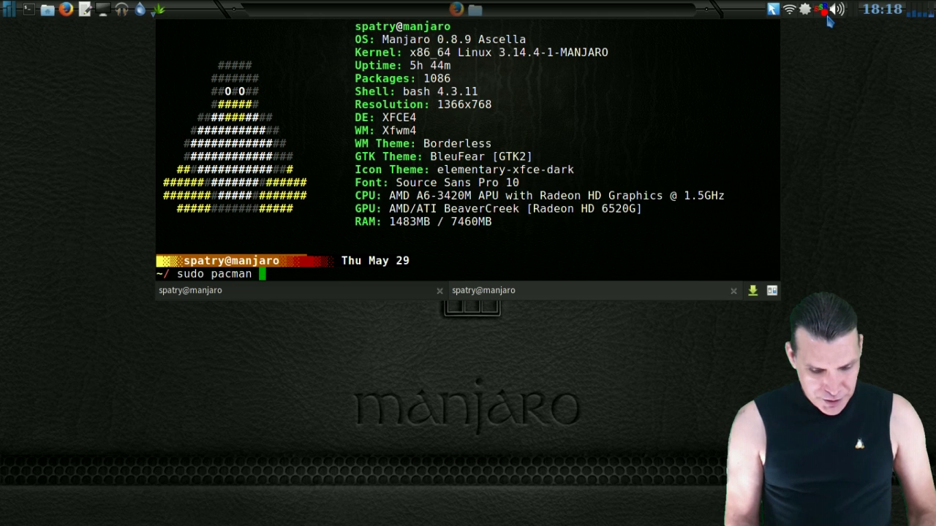
{"action": "type", "text": "S "}
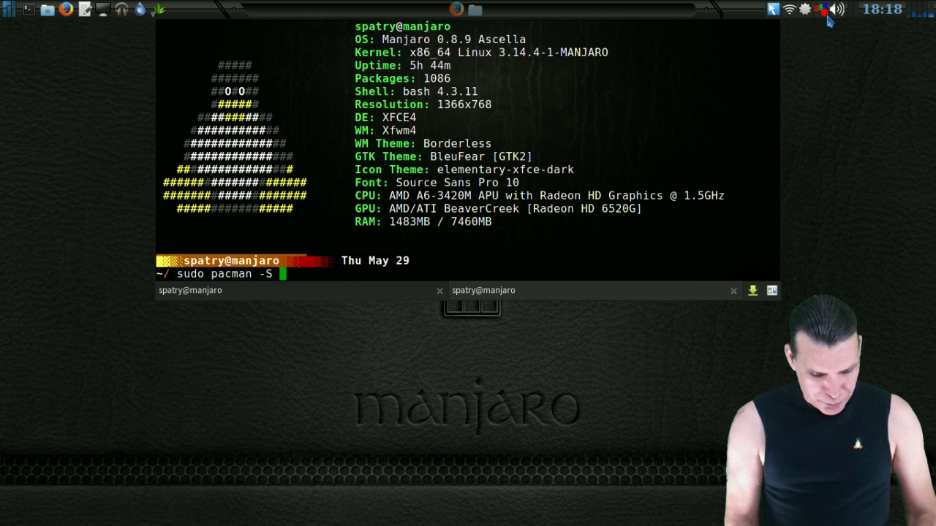
{"action": "type", "text": "playonlinux"}
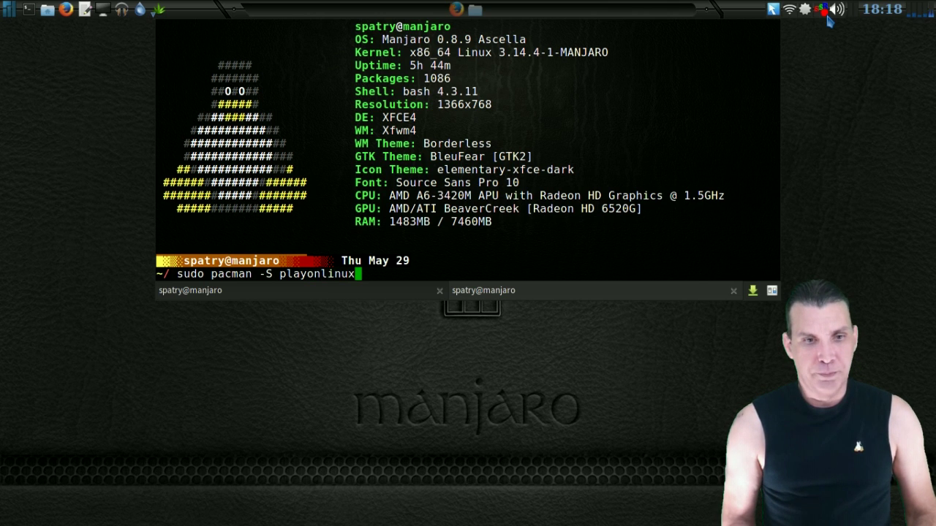
{"action": "key", "text": "Return"}
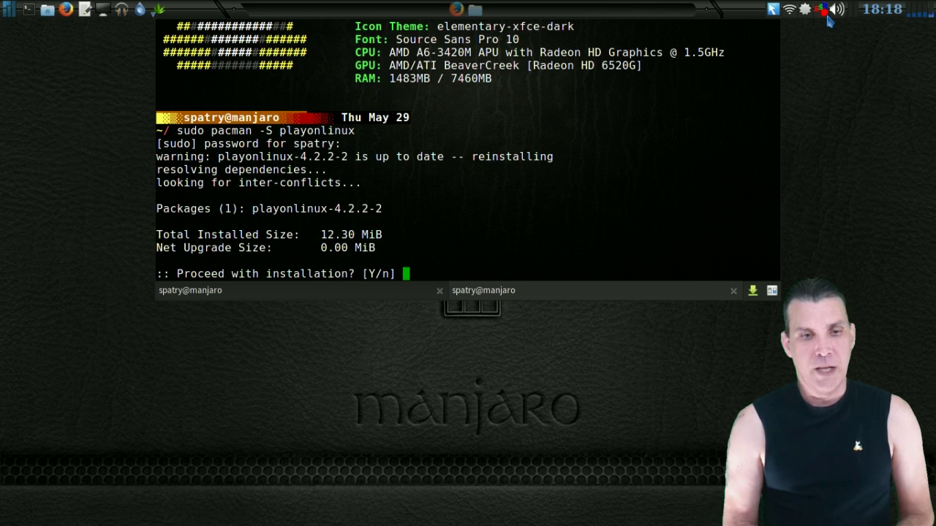
{"action": "key", "text": "Return"}
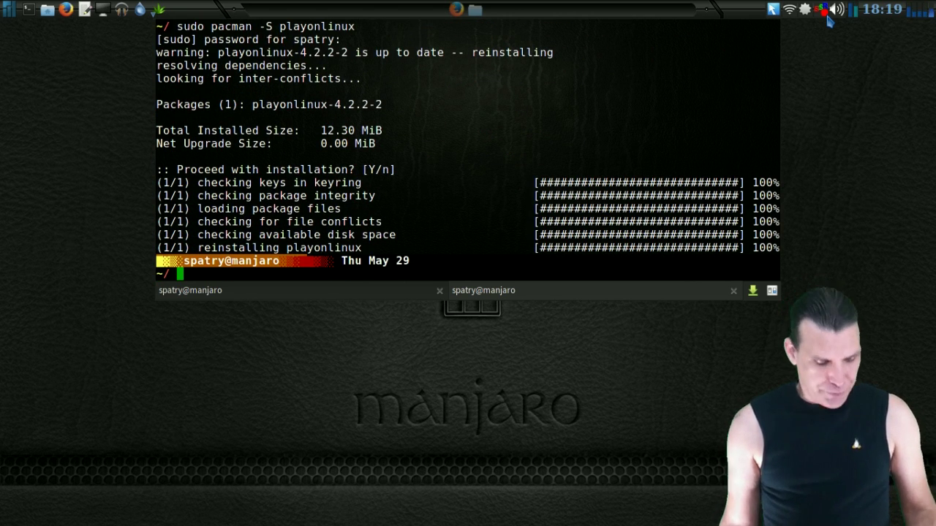
{"action": "key", "text": "F12"}
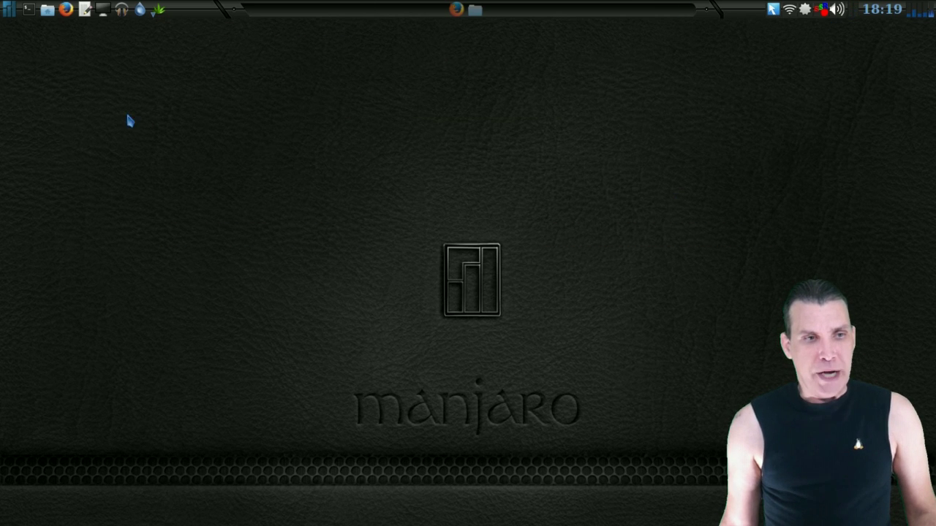
Launch PlayOnLinux and move its window down to the lower part of the desktop
{"action": "left_click", "coordinate": [9, 13]}
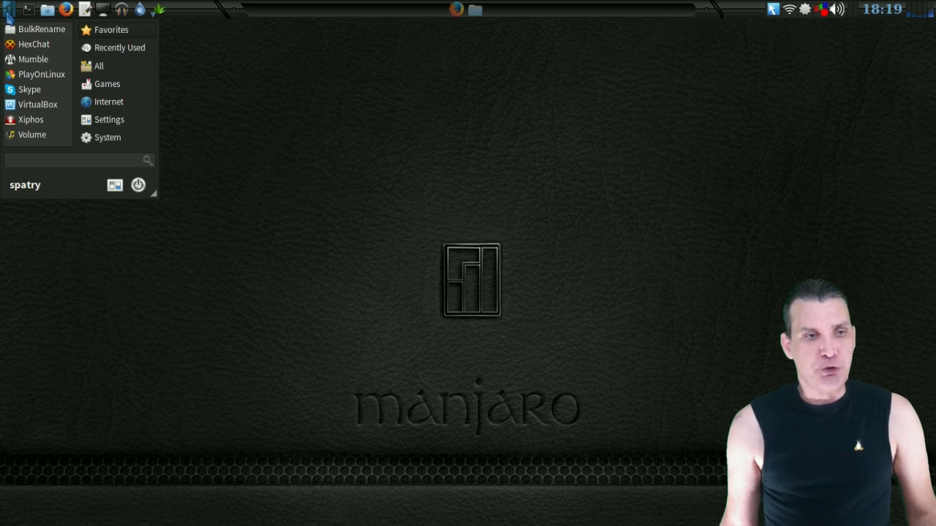
{"action": "left_click", "coordinate": [41, 79]}
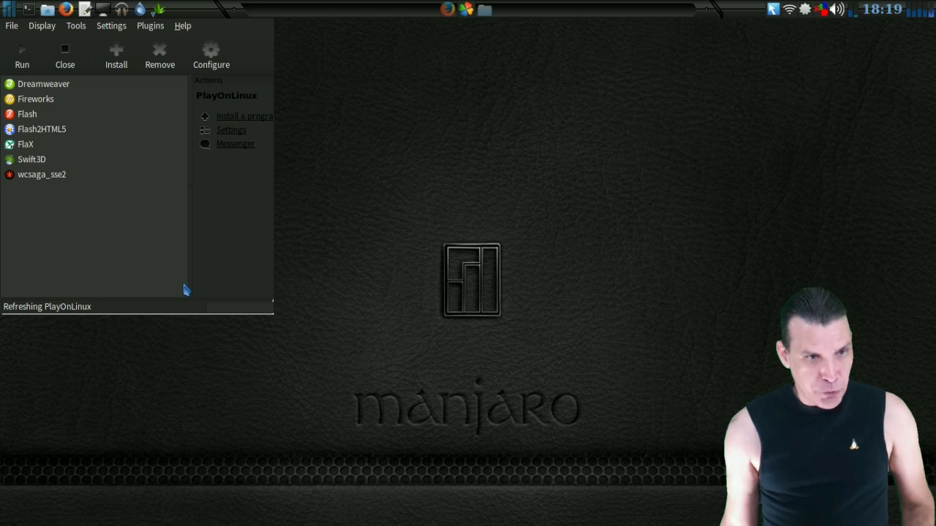
{"action": "left_click_drag", "start_coordinate": [180, 266], "coordinate": [176, 459]}
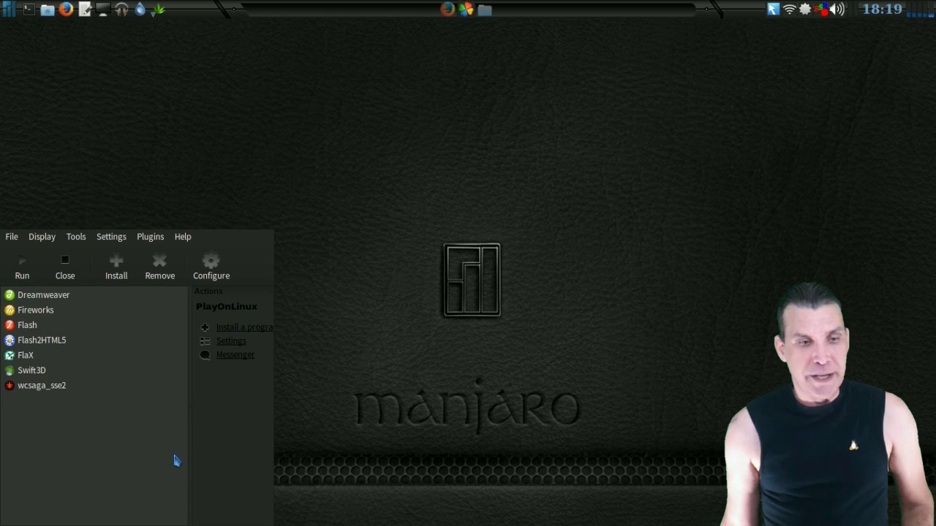
Look over the list of application launchers that includes Dreamweaver, Fireworks, Flash and Swift3D, and close the list
{"action": "left_click", "coordinate": [158, 11]}
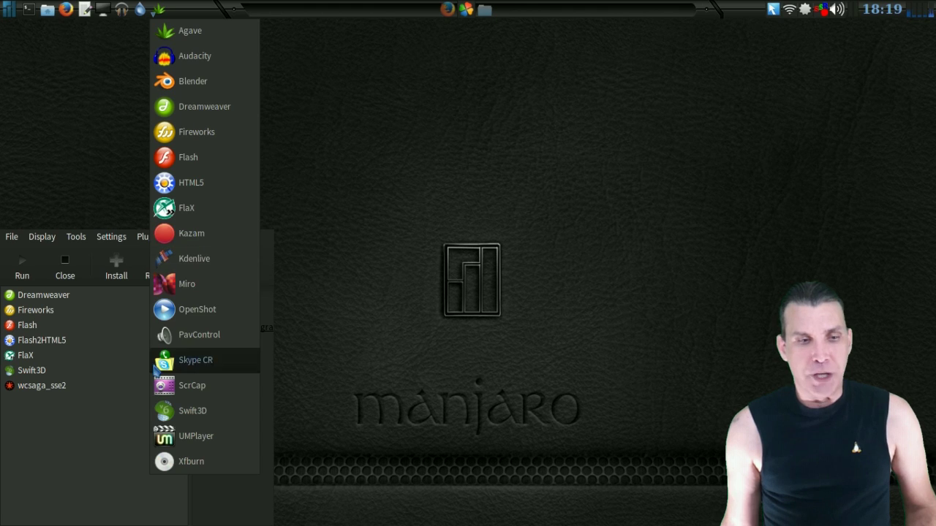
{"action": "left_click", "coordinate": [121, 385]}
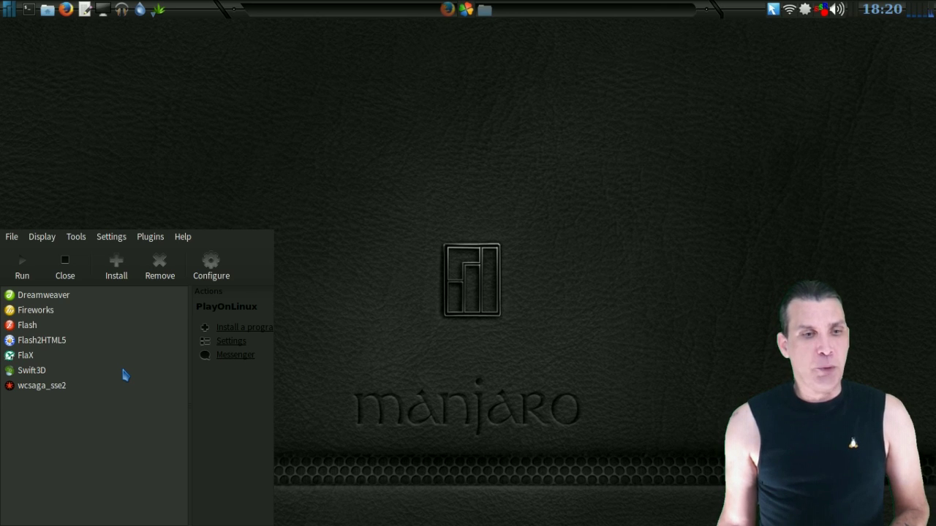
Create a new virtual drive named 64bit as a 64 bits windows installation using Wine version 1.6
{"action": "left_click", "coordinate": [209, 266]}
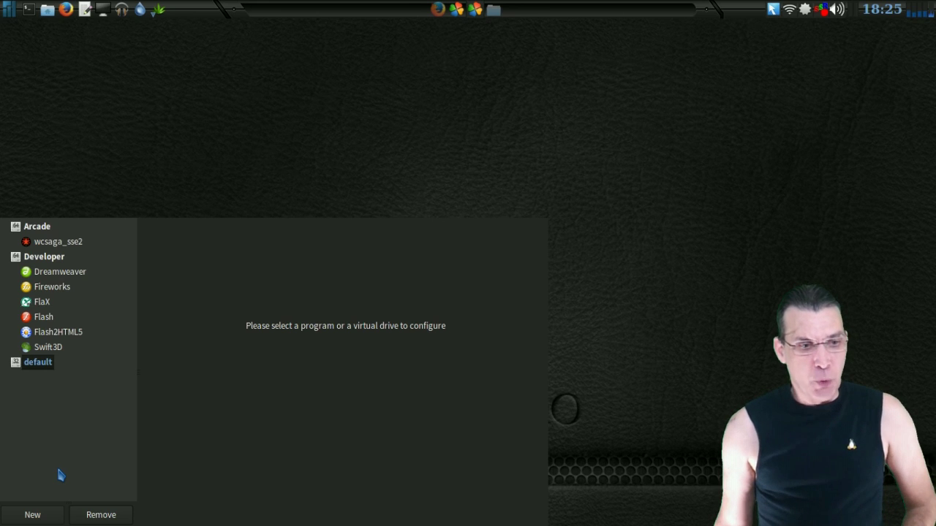
{"action": "left_click", "coordinate": [32, 515]}
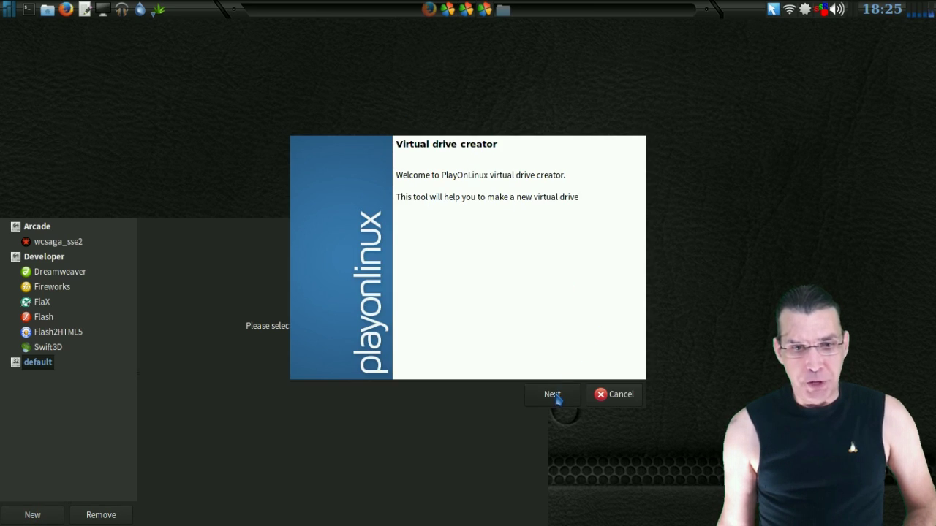
{"action": "left_click", "coordinate": [553, 395]}
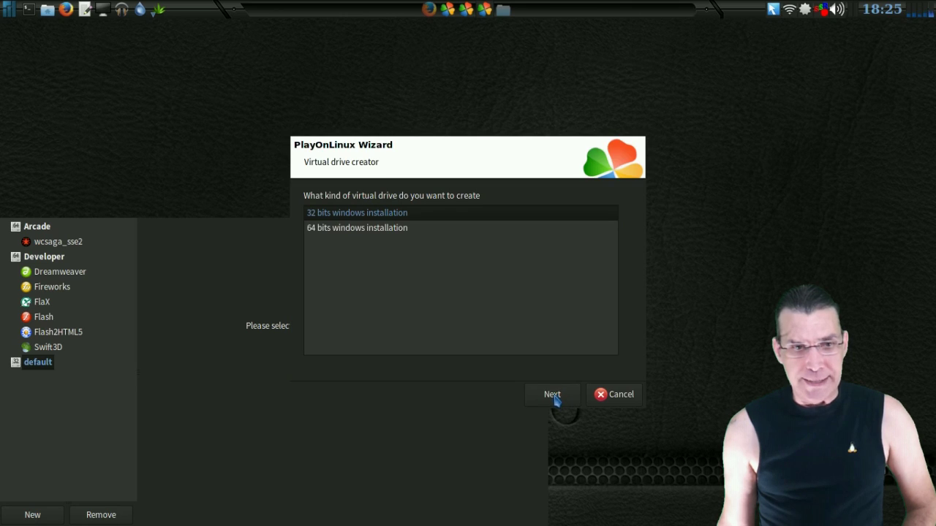
{"action": "left_click", "coordinate": [335, 232]}
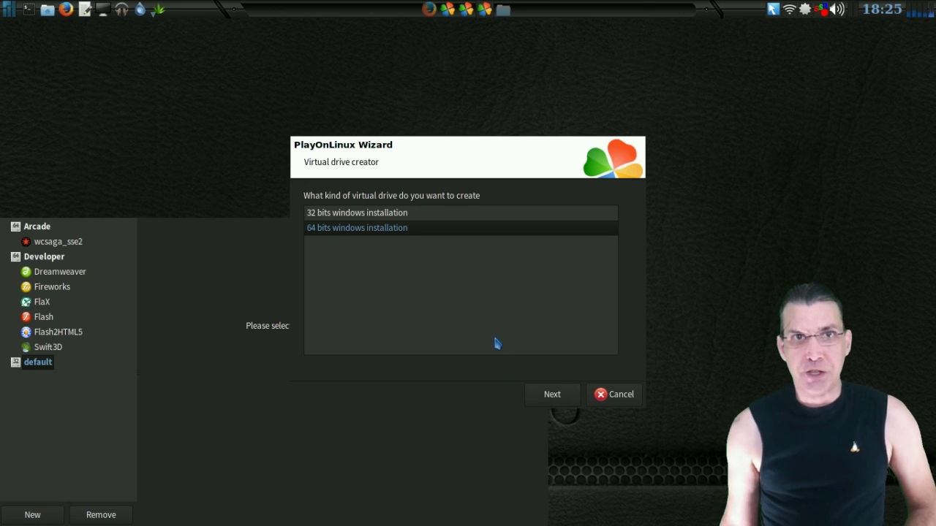
{"action": "left_click", "coordinate": [545, 396]}
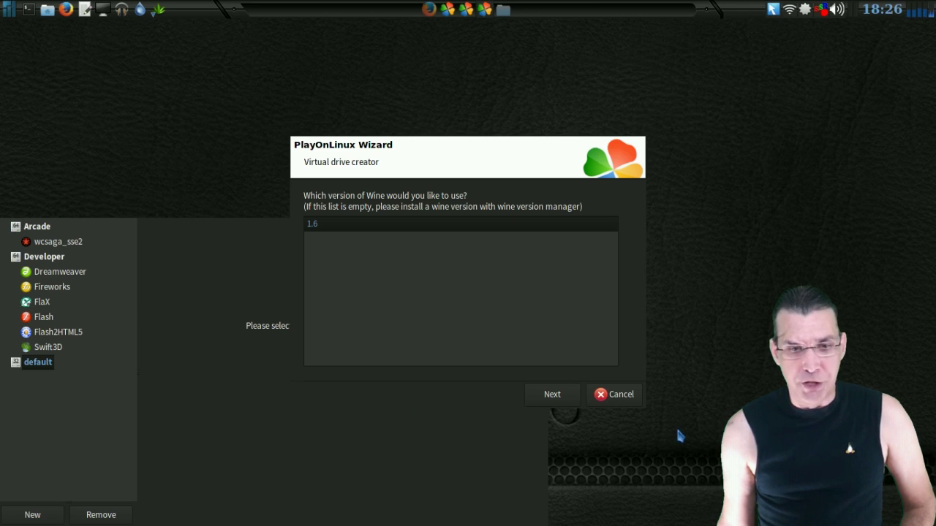
{"action": "left_click", "coordinate": [566, 396]}
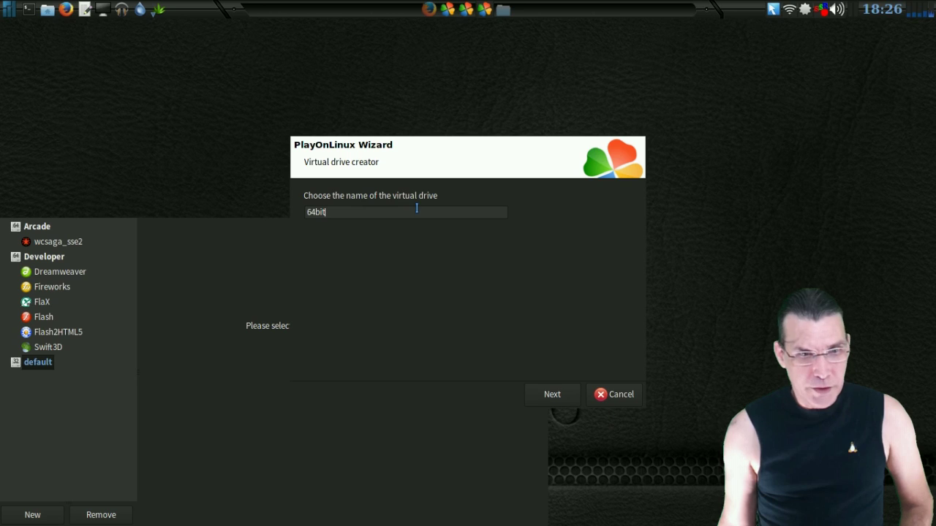
{"action": "left_click", "coordinate": [552, 394]}
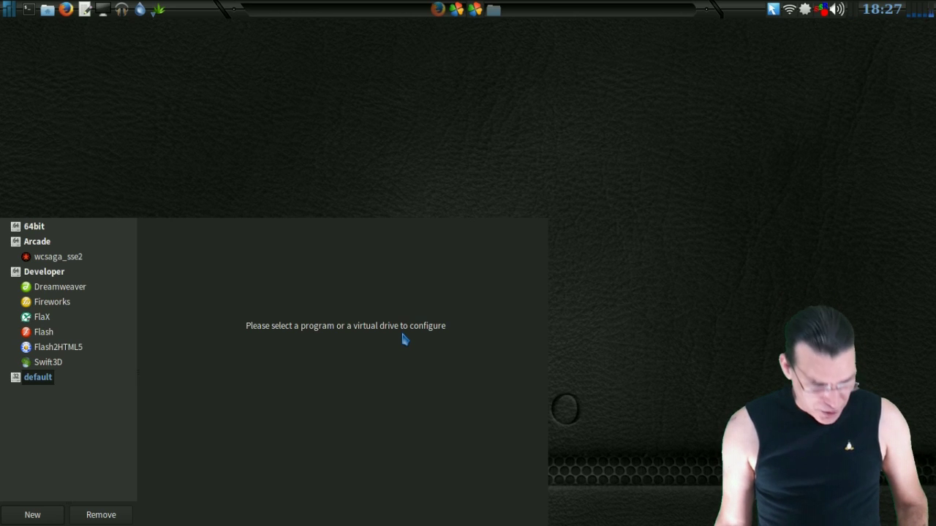
Move the virtual drive configuration window clear of the main PlayOnLinux window so both can be seen
{"action": "left_click_drag", "start_coordinate": [402, 336], "coordinate": [403, 133]}
{"action": "left_click", "coordinate": [155, 446]}
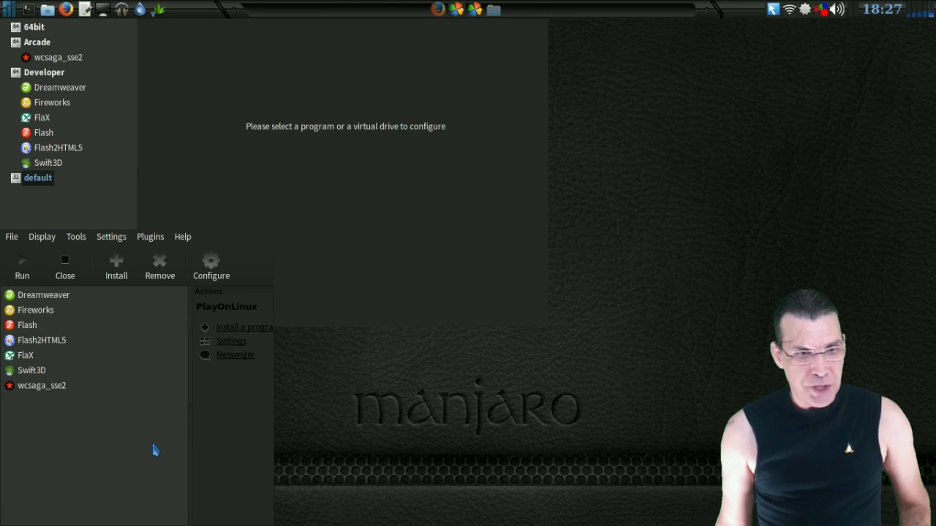
{"action": "left_click", "coordinate": [284, 76]}
{"action": "left_click_drag", "start_coordinate": [285, 76], "coordinate": [668, 22]}
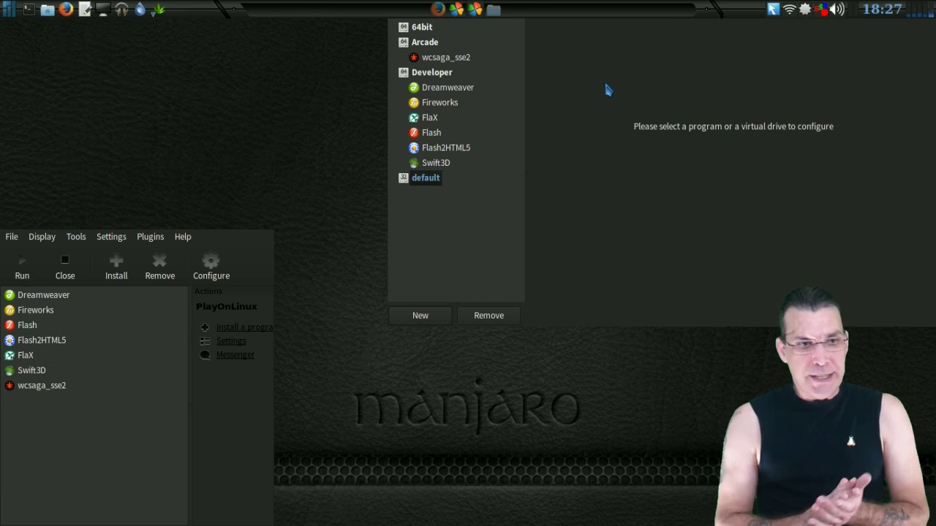
Look at the Games category in the PlayOnLinux program installer, and close the installer window
{"action": "left_click", "coordinate": [118, 267]}
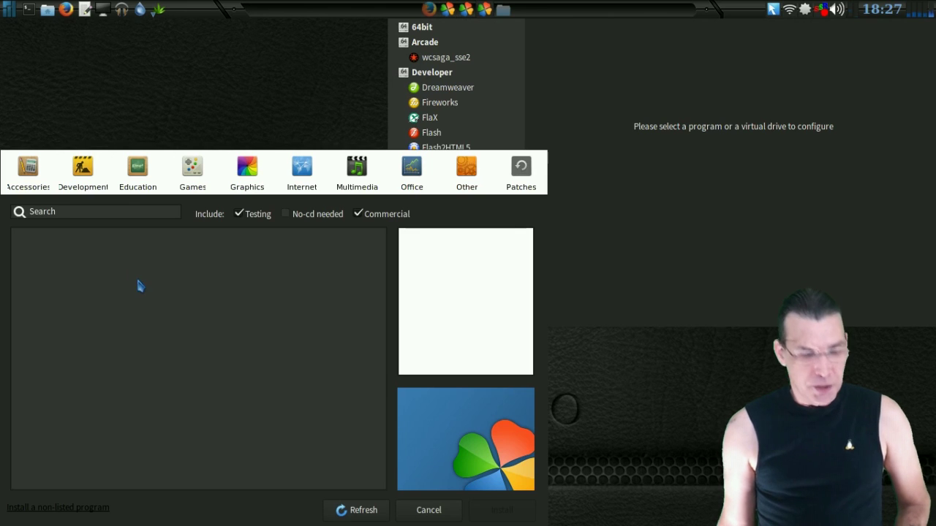
{"action": "left_click_drag", "start_coordinate": [138, 290], "coordinate": [138, 154]}
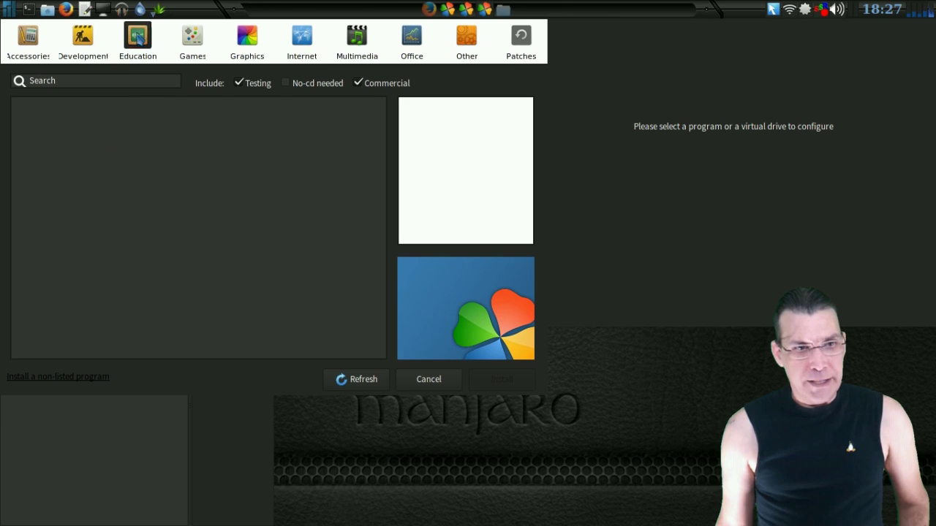
{"action": "left_click", "coordinate": [196, 48]}
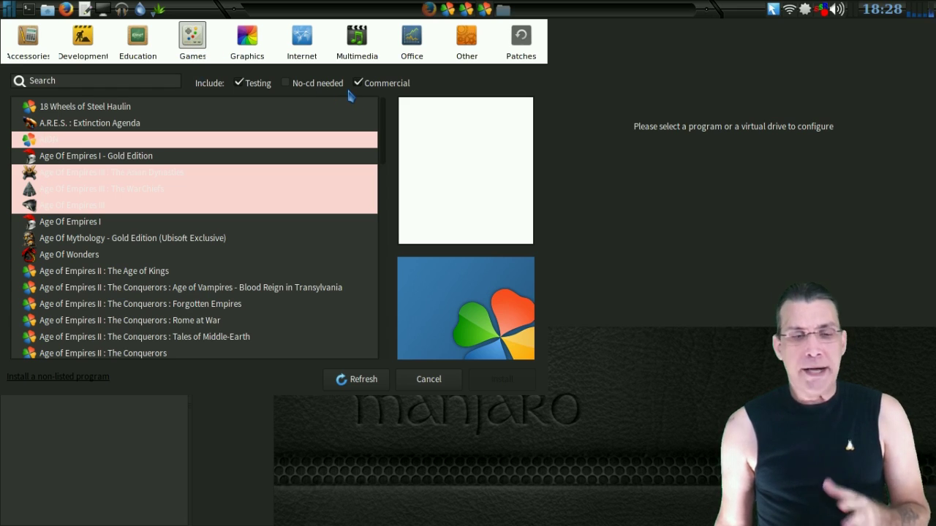
{"action": "left_click", "coordinate": [484, 9]}
{"action": "right_click", "coordinate": [484, 10]}
{"action": "left_click", "coordinate": [494, 102]}
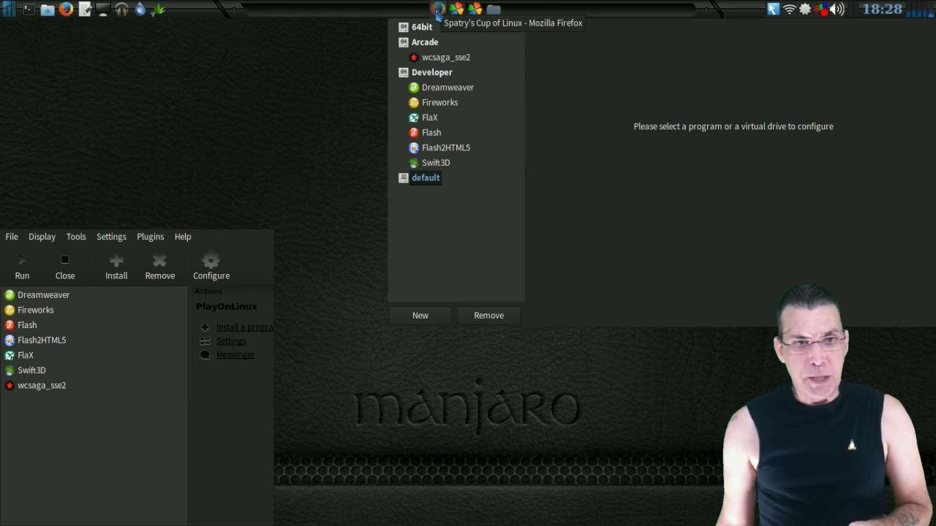
Switch to Firefox and open the bookmarked winehq.org site in a new tab
{"action": "left_click", "coordinate": [437, 10]}
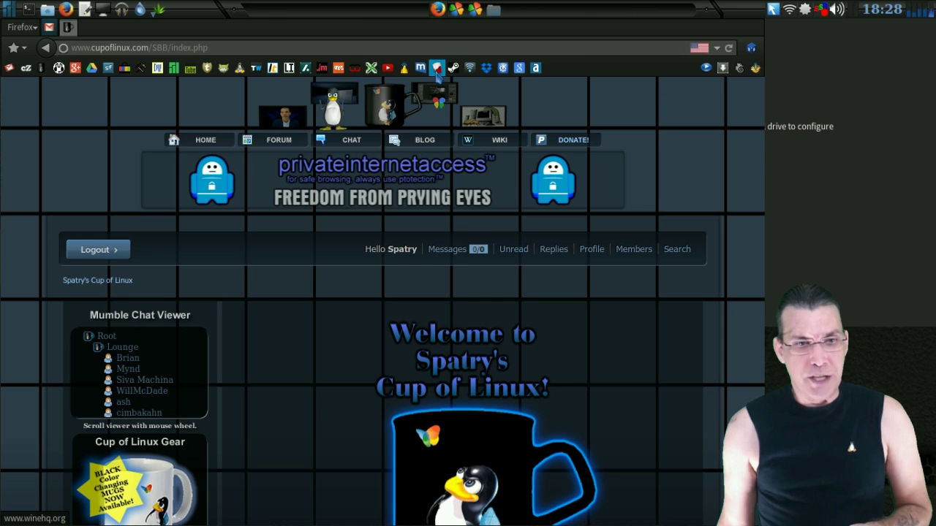
{"action": "middle_click", "coordinate": [91, 67]}
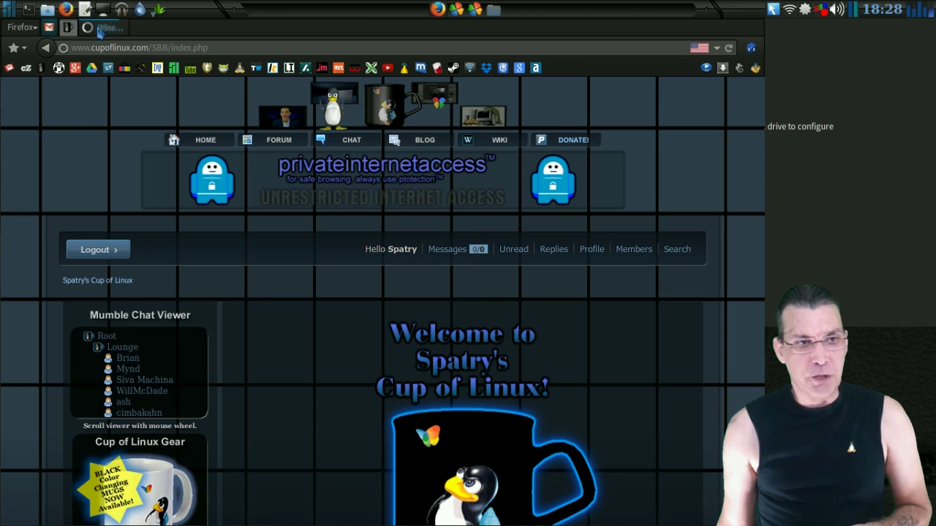
{"action": "left_click", "coordinate": [100, 28]}
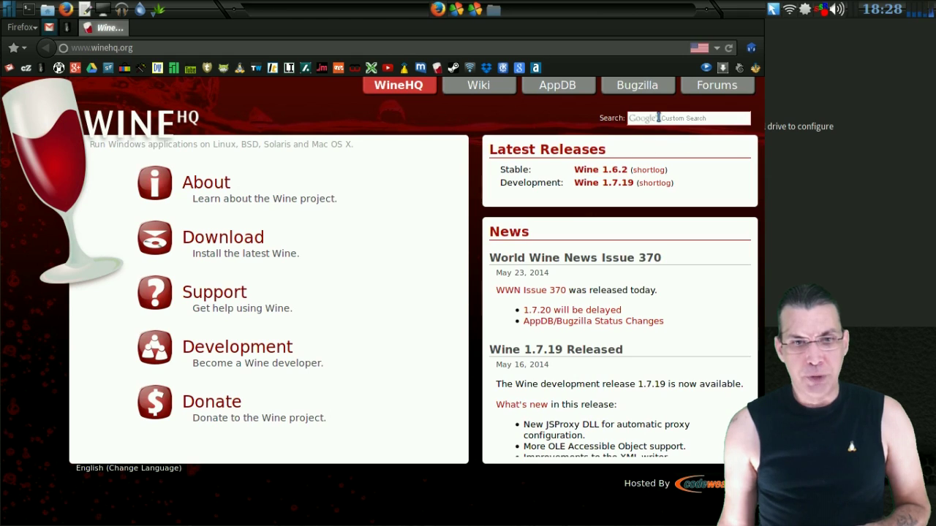
Search WineHQ for photoshop and open the Adobe Photoshop AppDB entry in a new tab
{"action": "left_click", "coordinate": [658, 118]}
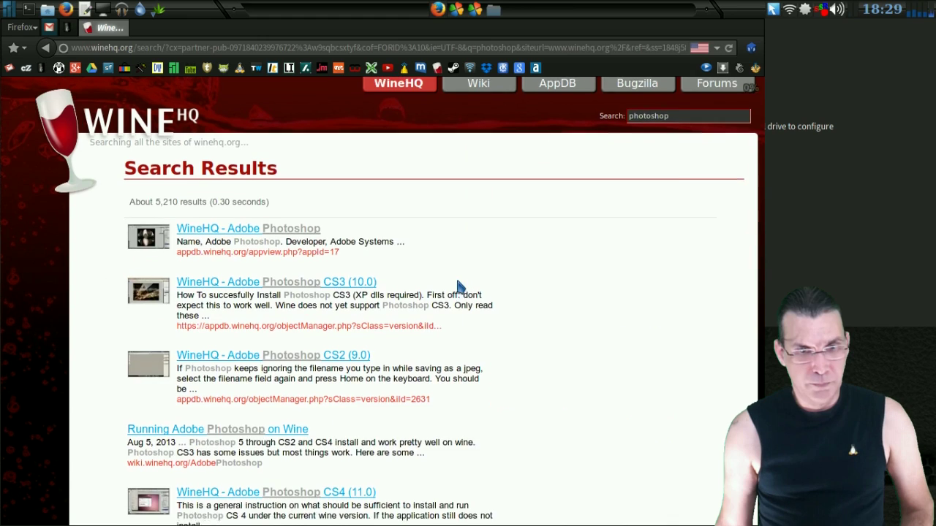
{"action": "scroll", "coordinate": [459, 287], "scroll_direction": "down", "scroll_amount": 1}
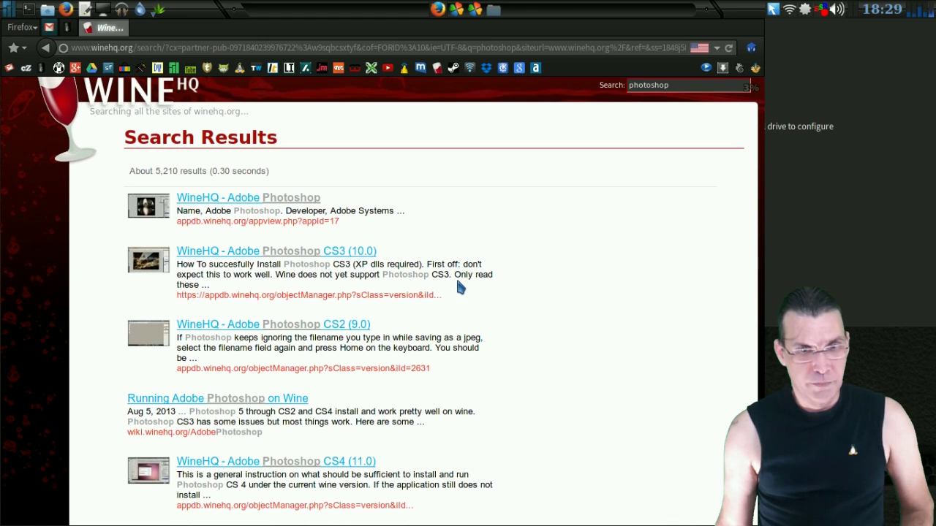
{"action": "middle_click", "coordinate": [270, 209]}
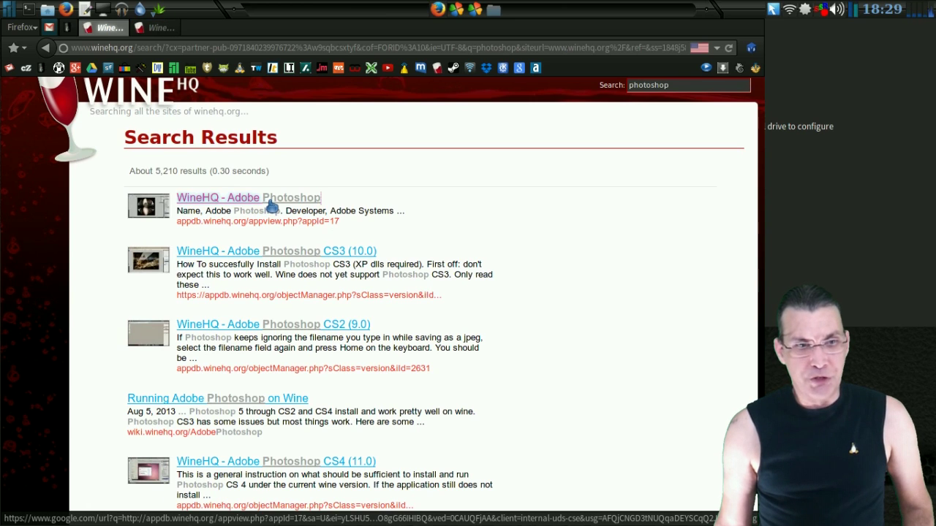
{"action": "left_click", "coordinate": [174, 28]}
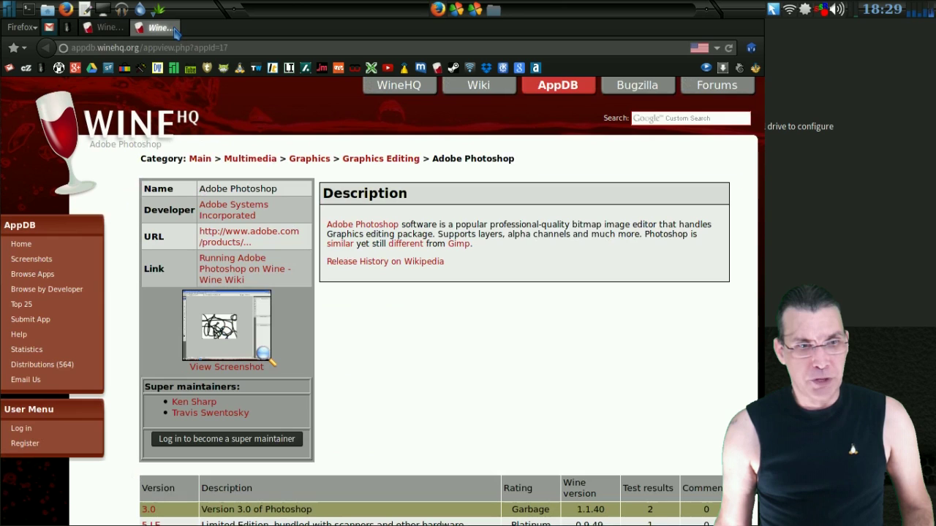
Review the Photoshop version ratings, and open version 6.0 to examine its compatibility notes and test results
{"action": "scroll", "coordinate": [366, 314], "scroll_direction": "down", "scroll_amount": 5}
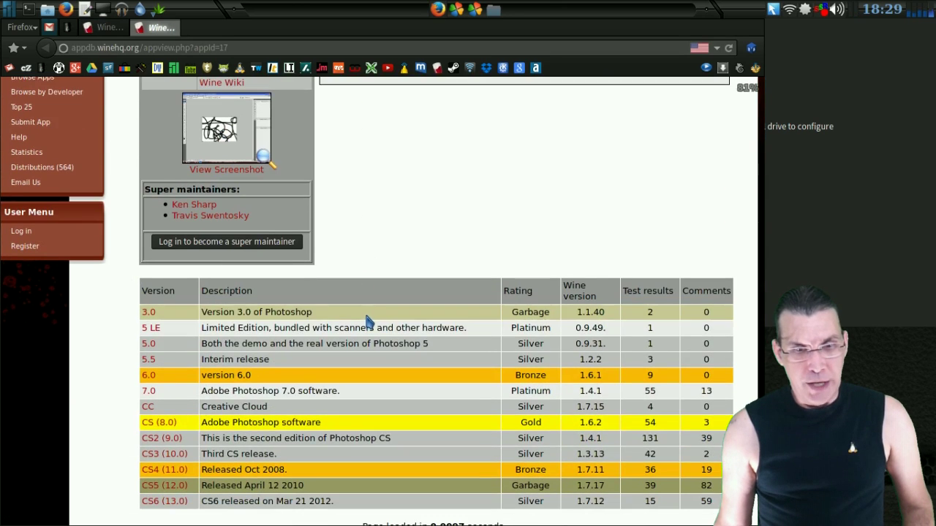
{"action": "scroll", "coordinate": [368, 321], "scroll_direction": "down", "scroll_amount": 1}
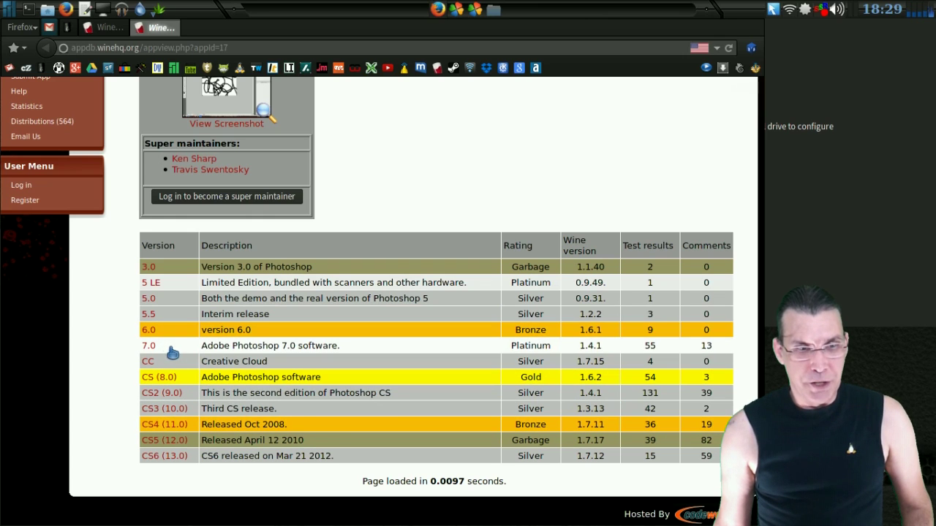
{"action": "left_click", "coordinate": [148, 331]}
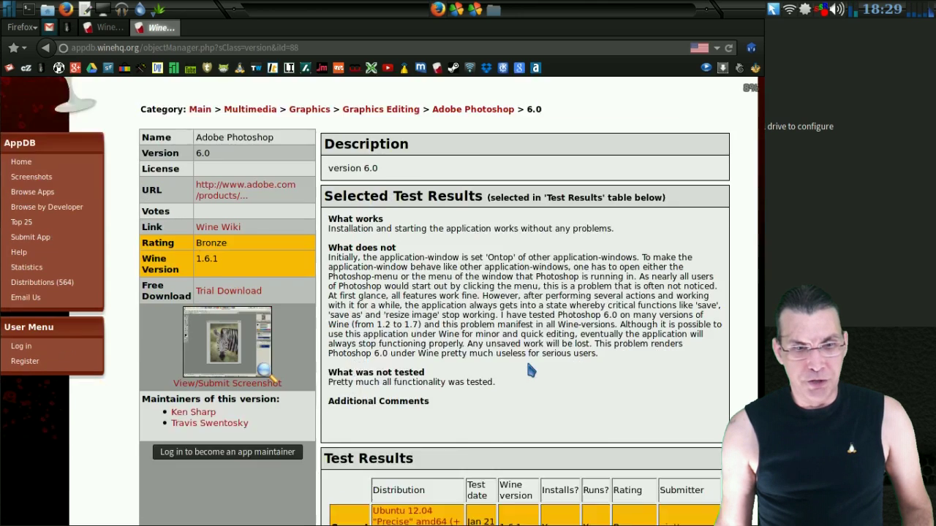
{"action": "scroll", "coordinate": [530, 371], "scroll_direction": "down", "scroll_amount": 8}
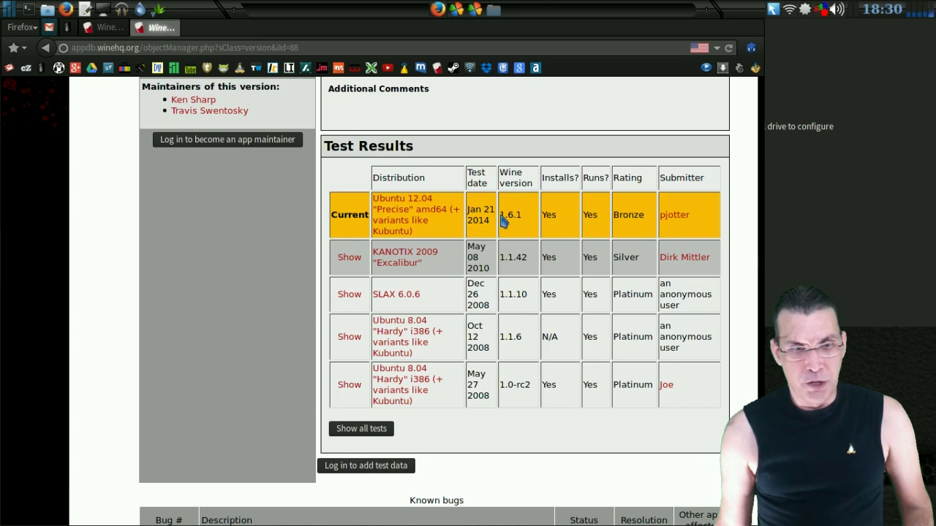
Examine the Photoshop 6.0 compatibility notes and test results table on WineHQ, and minimize the browser
{"action": "scroll", "coordinate": [494, 223], "scroll_direction": "up", "scroll_amount": 2}
{"action": "scroll", "coordinate": [495, 223], "scroll_direction": "up", "scroll_amount": 6}
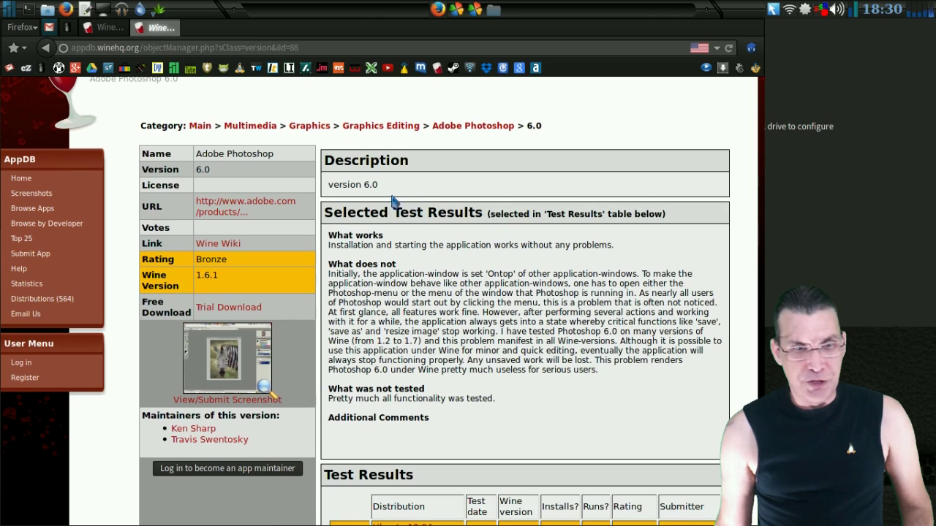
{"action": "scroll", "coordinate": [486, 311], "scroll_direction": "down", "scroll_amount": 8}
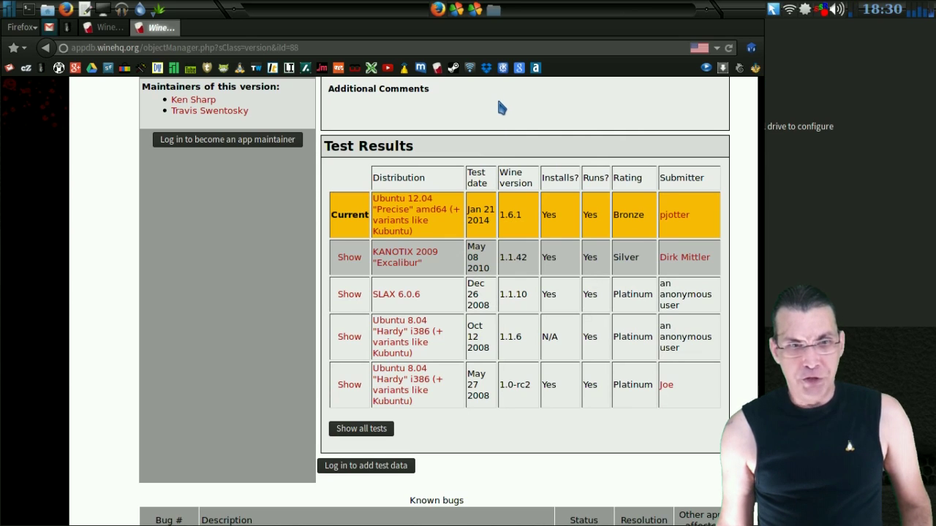
{"action": "left_click", "coordinate": [437, 9]}
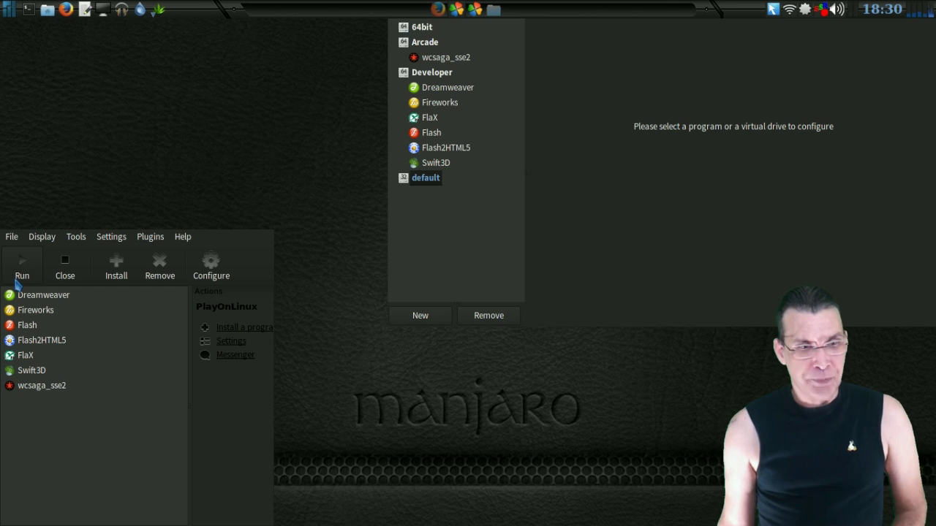
Open the PlayOnLinux Wine version manager, view the x86 and amd64 versions, and select amd64 version 1.7.17
{"action": "left_click", "coordinate": [74, 240]}
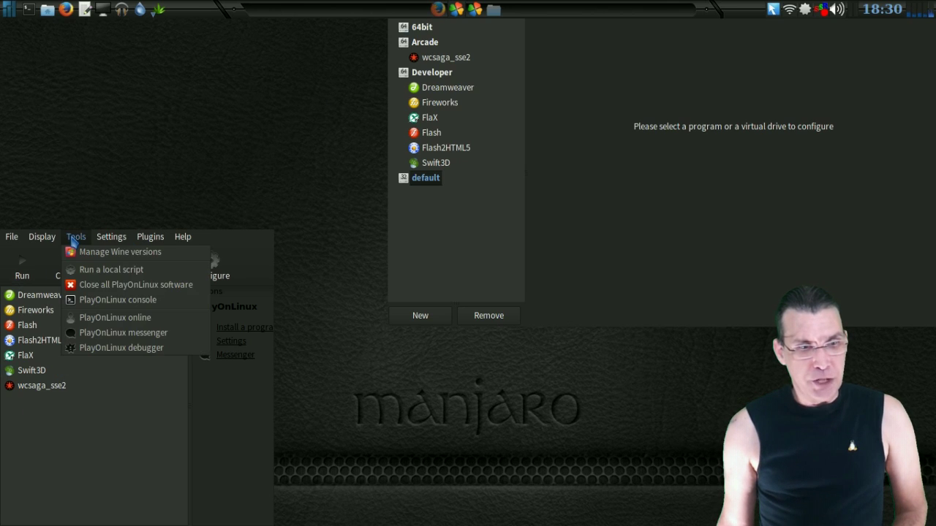
{"action": "left_click", "coordinate": [82, 255]}
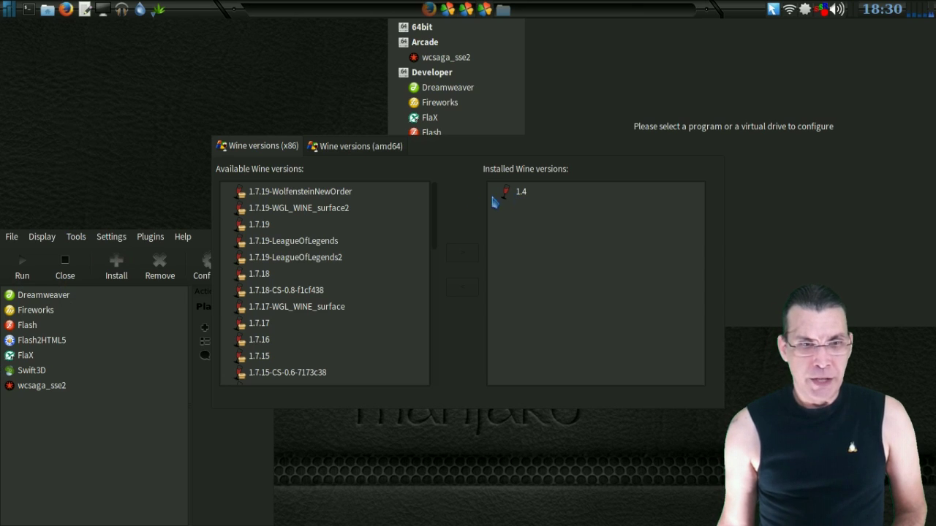
{"action": "left_click", "coordinate": [329, 148]}
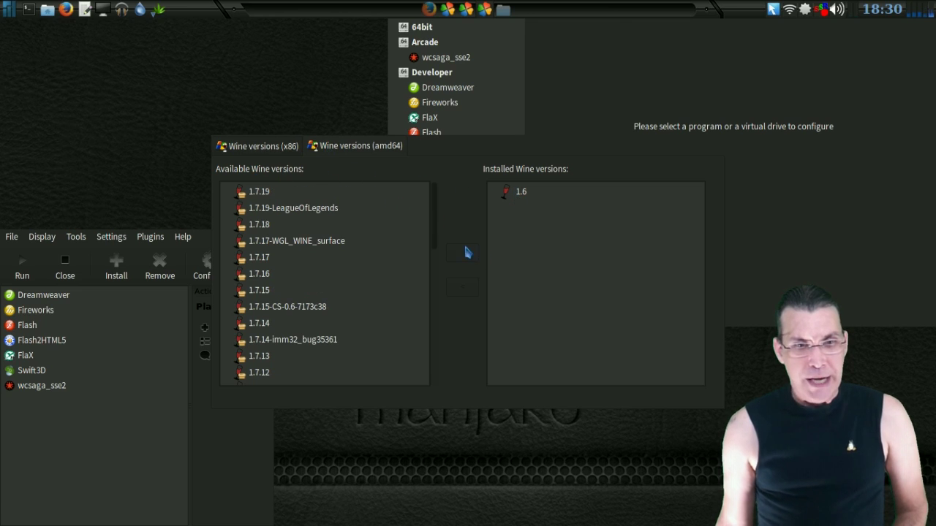
{"action": "left_click", "coordinate": [427, 210]}
{"action": "left_click", "coordinate": [260, 259]}
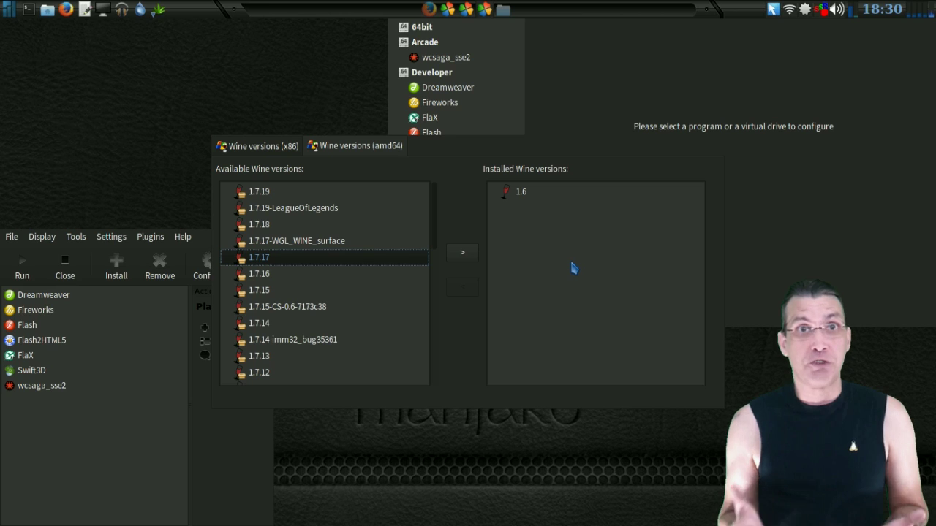
Delete the installed x86 Wine version 1.4, and close the Wine version manager
{"action": "left_click", "coordinate": [246, 150]}
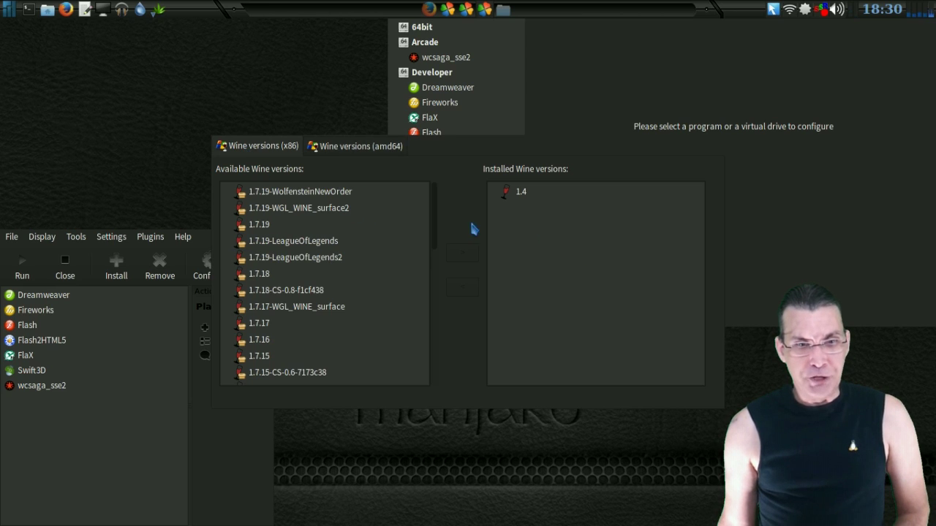
{"action": "left_click", "coordinate": [522, 193]}
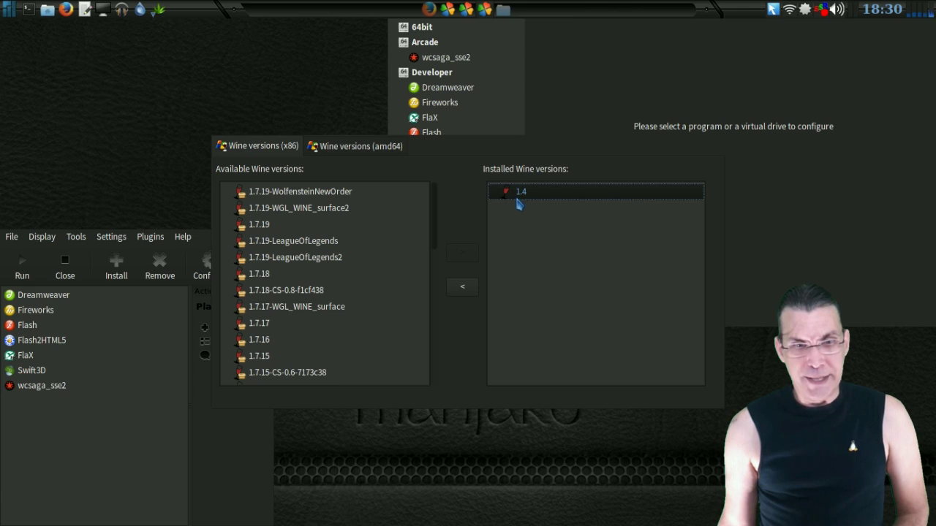
{"action": "left_click", "coordinate": [463, 290]}
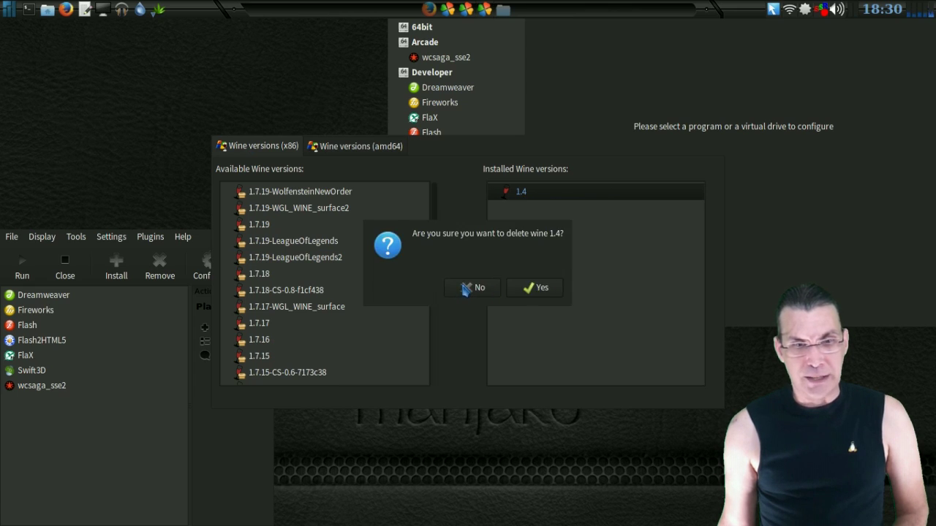
{"action": "left_click", "coordinate": [524, 296]}
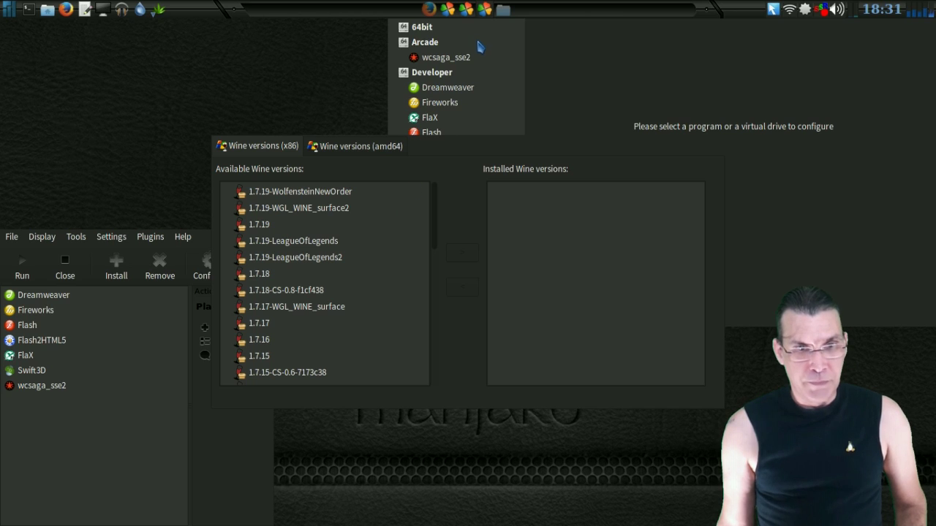
{"action": "left_click", "coordinate": [484, 11]}
{"action": "right_click", "coordinate": [485, 12]}
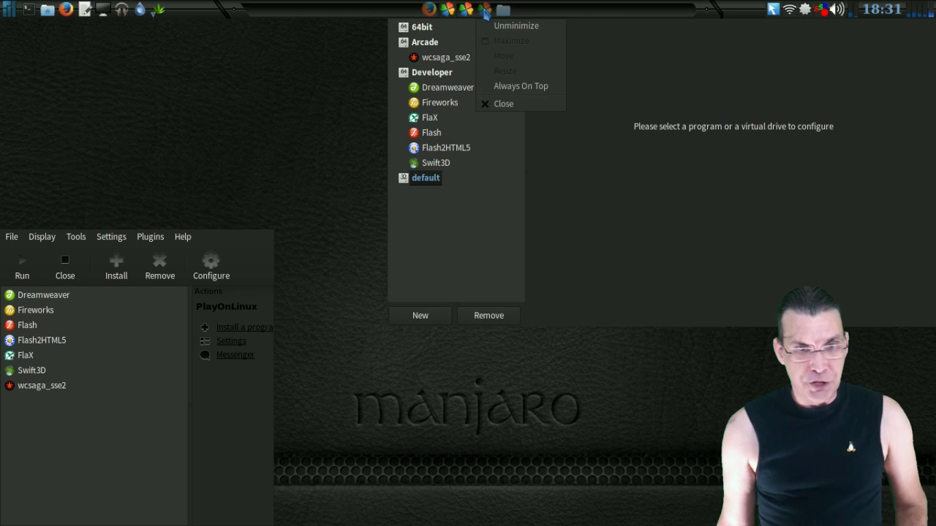
{"action": "left_click", "coordinate": [501, 104]}
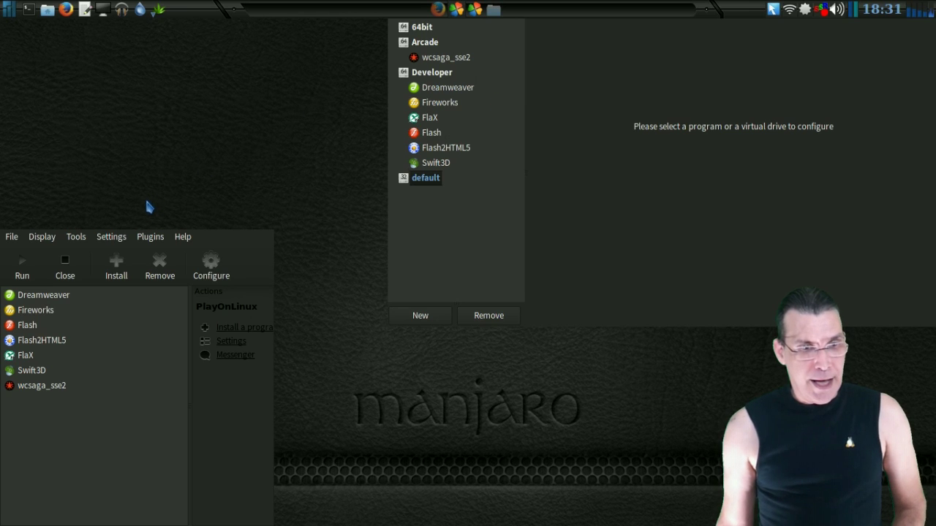
Look at the installed plugins in the PlayOnLinux plugin manager, and leave it without applying changes
{"action": "left_click", "coordinate": [85, 241]}
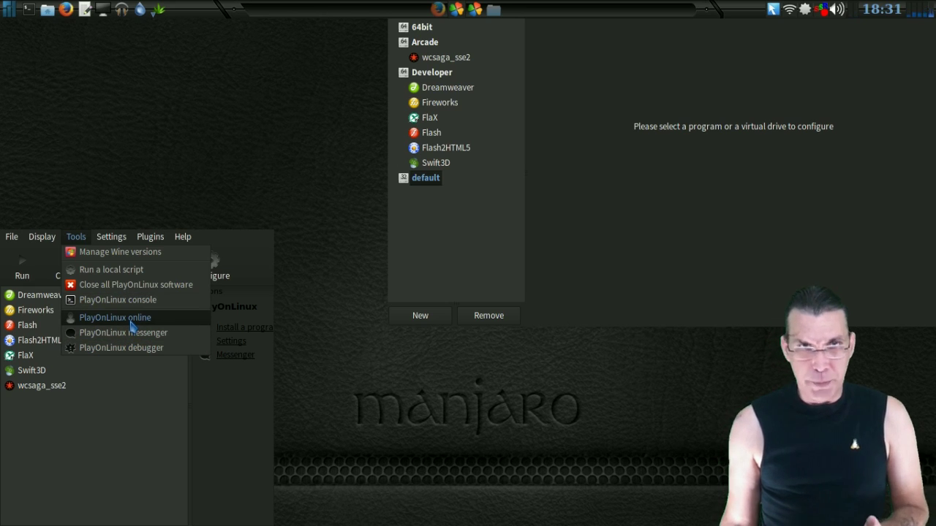
{"action": "mouse_move", "coordinate": [108, 243]}
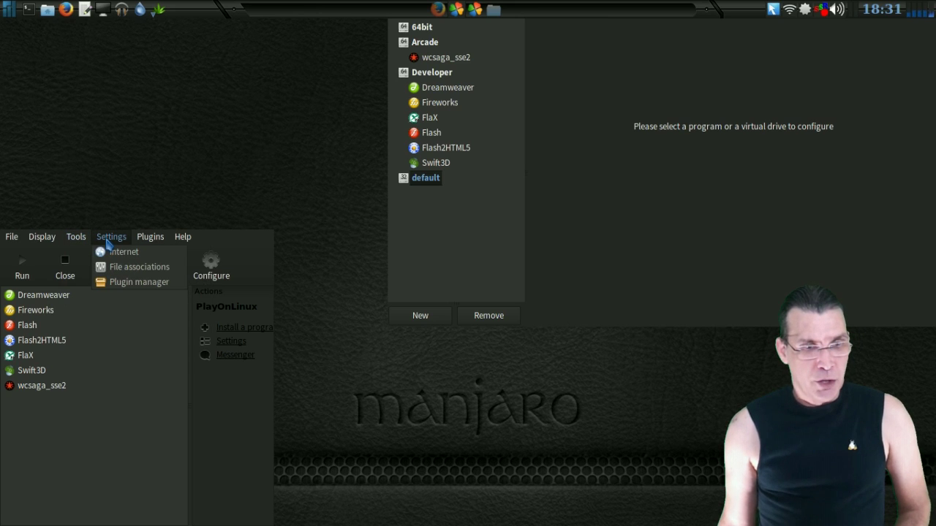
{"action": "left_click", "coordinate": [117, 289]}
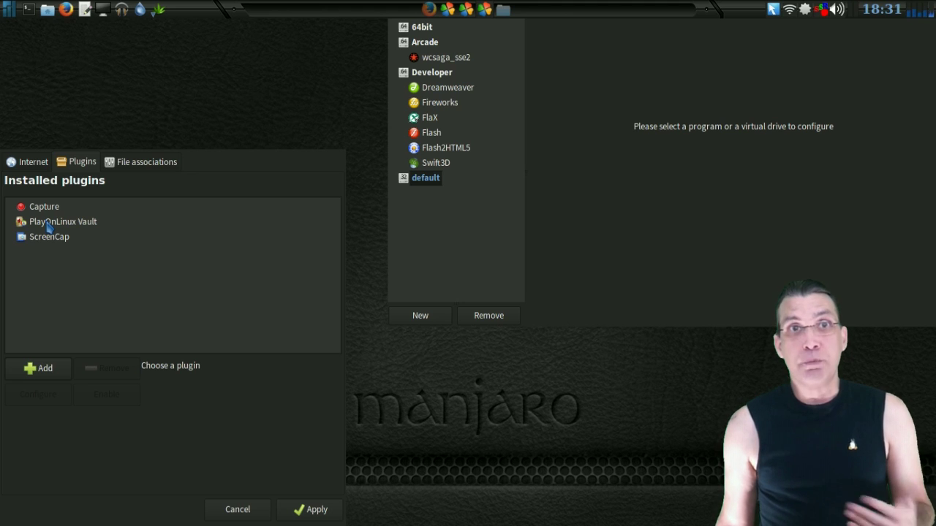
{"action": "left_click", "coordinate": [237, 509]}
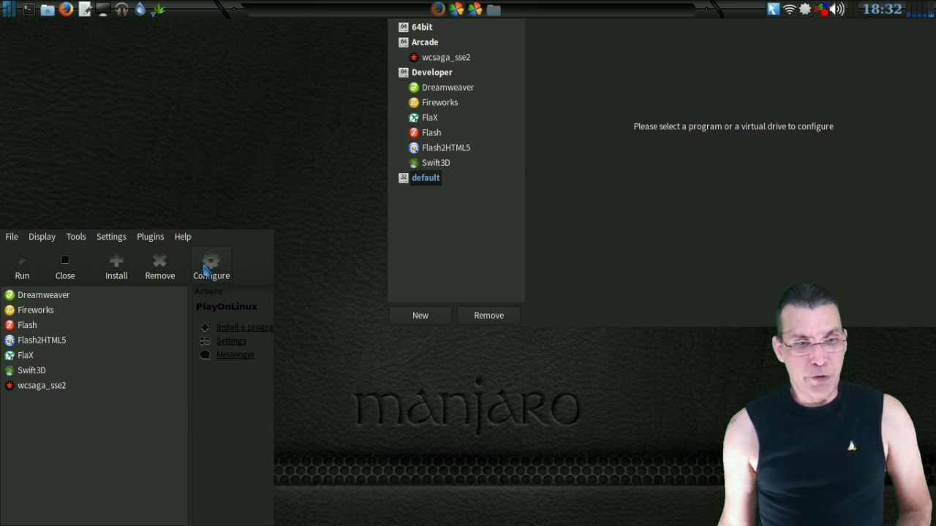
View the contents of the 64bit virtual drive's directory in the file manager, and close the folder window
{"action": "left_click", "coordinate": [426, 29]}
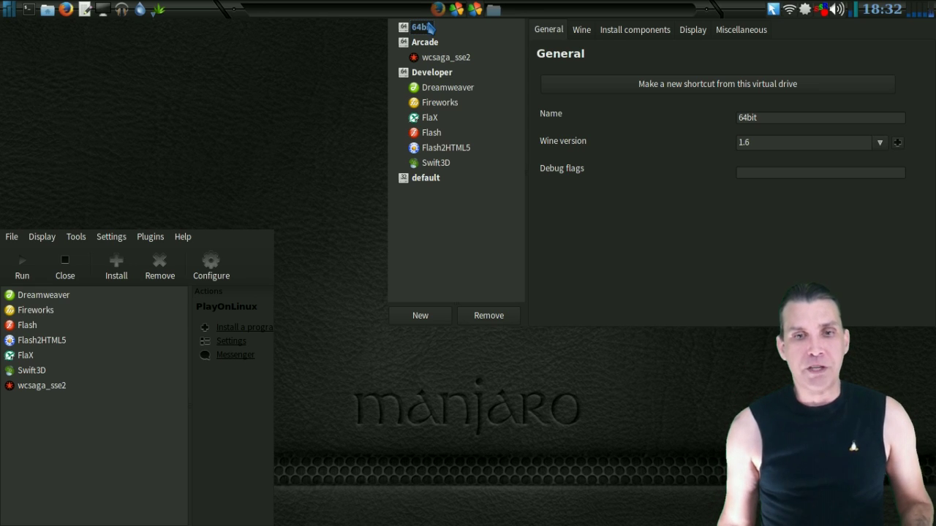
{"action": "left_click", "coordinate": [740, 33]}
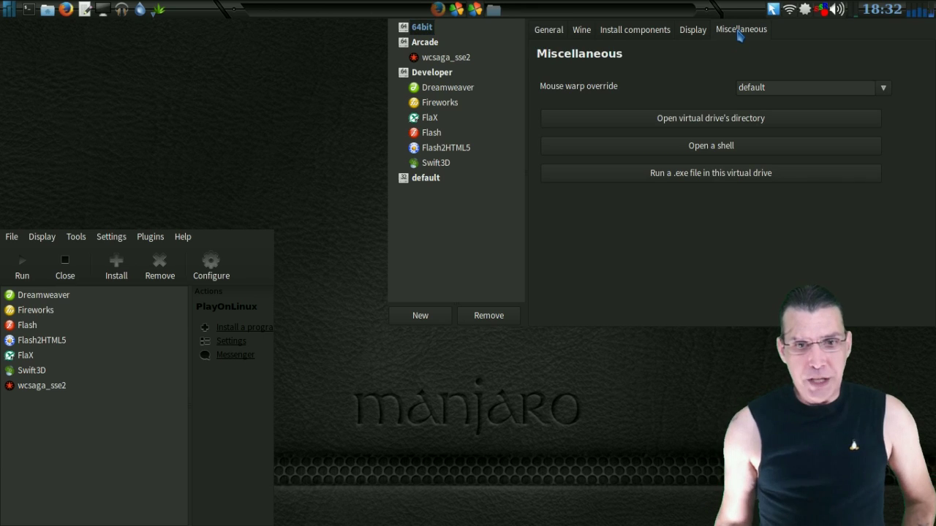
{"action": "left_click", "coordinate": [708, 122]}
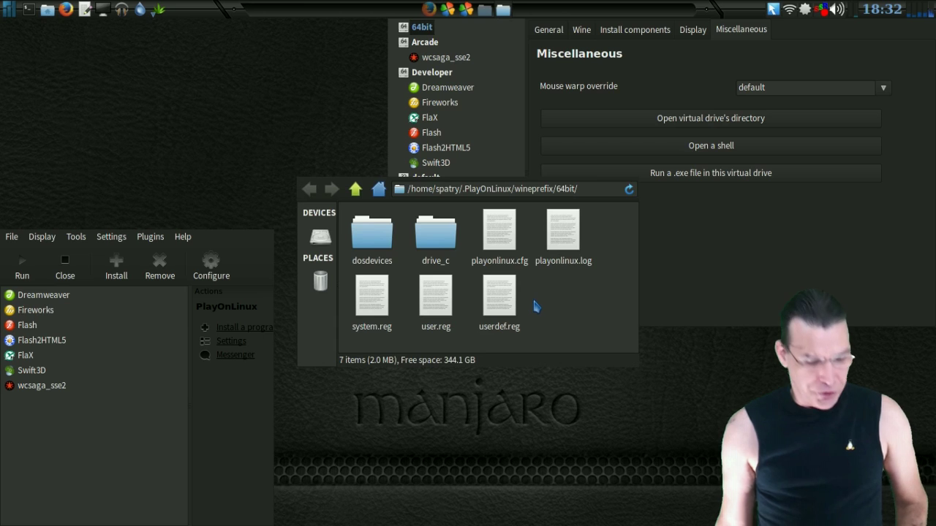
{"action": "left_click_drag", "start_coordinate": [535, 304], "coordinate": [710, 463]}
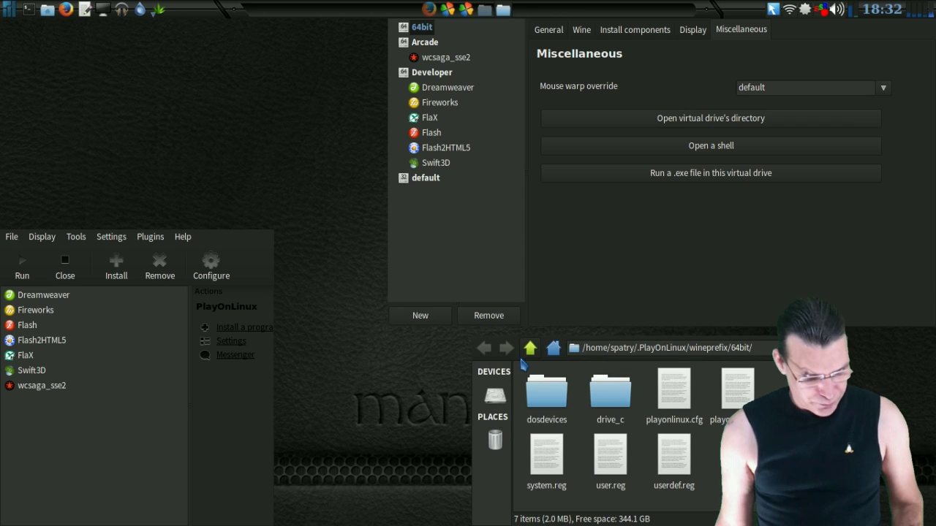
{"action": "key", "text": "alt+space"}
{"action": "left_click", "coordinate": [538, 517]}
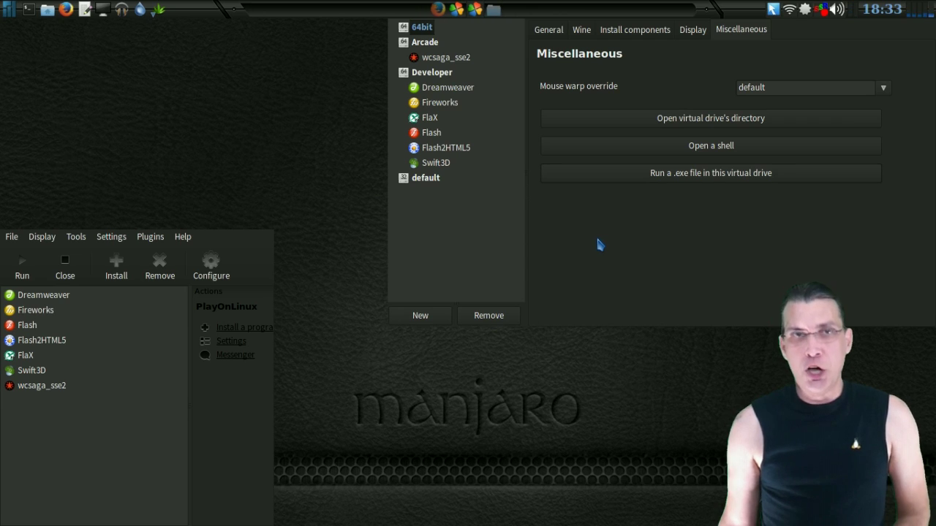
Run pacman.exe from the Downloads/exe folder in the 64bit virtual drive, and dismiss the PlayOnLinux wizard
{"action": "left_click", "coordinate": [633, 179]}
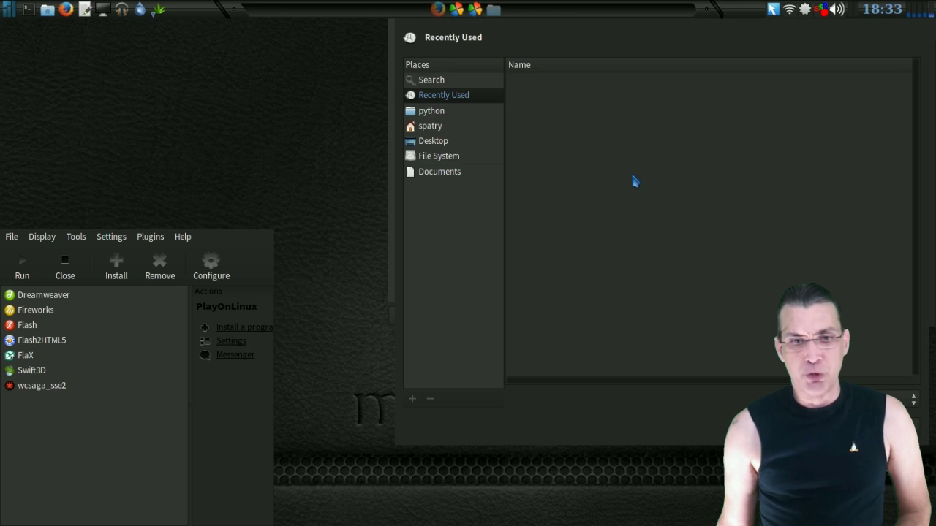
{"action": "left_click", "coordinate": [424, 128]}
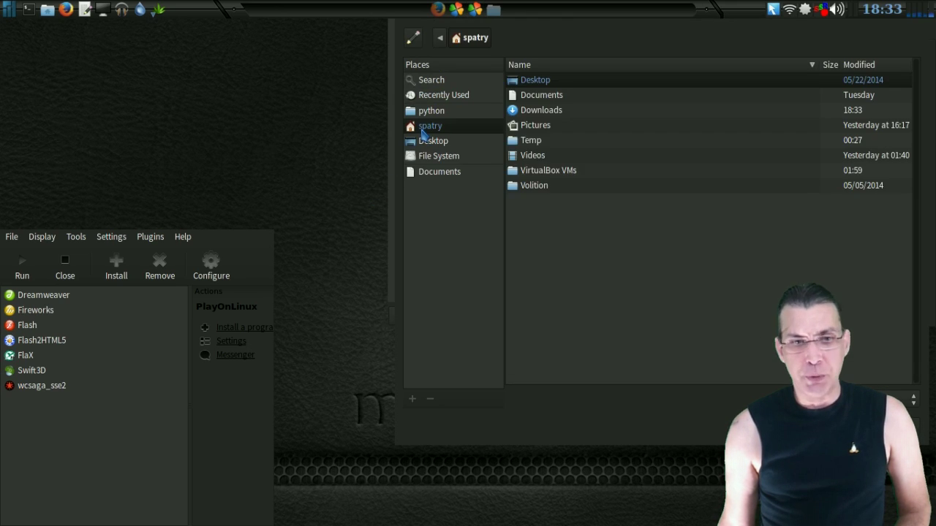
{"action": "left_click", "coordinate": [534, 111]}
{"action": "double_click", "coordinate": [534, 111]}
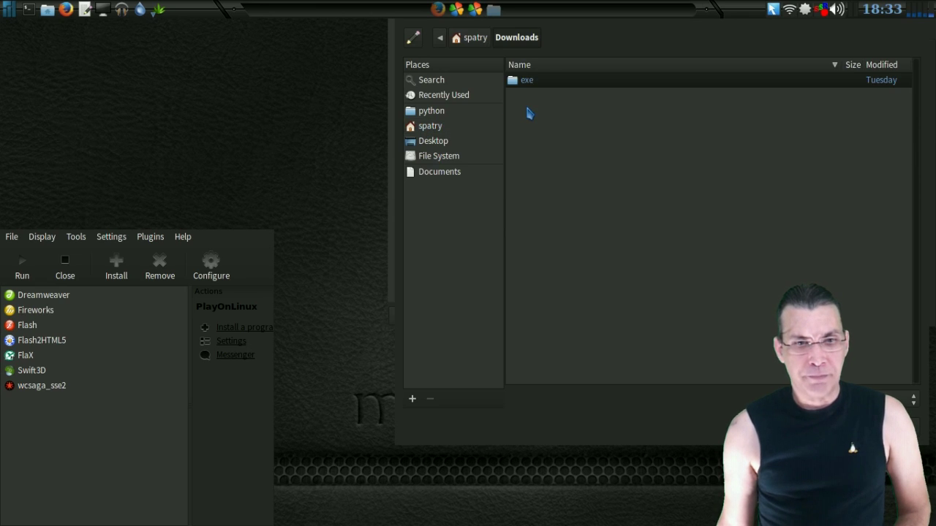
{"action": "double_click", "coordinate": [517, 86]}
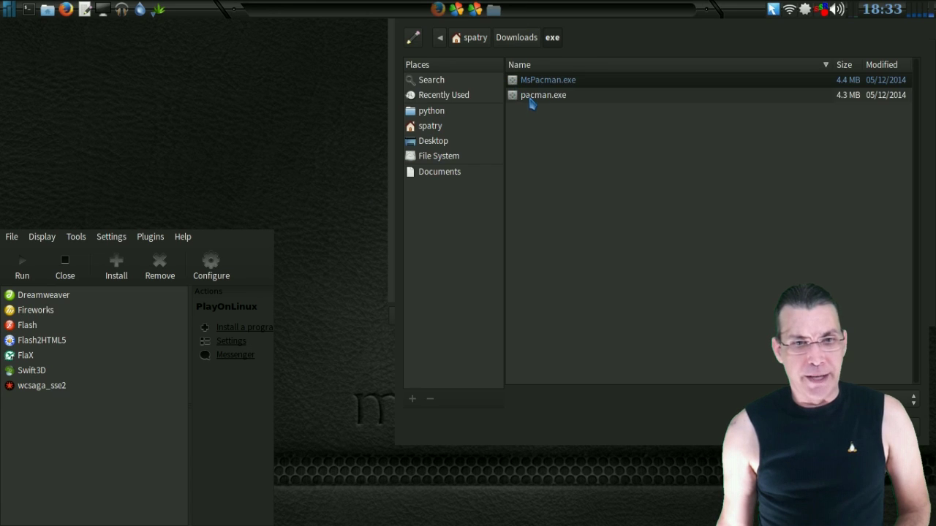
{"action": "double_click", "coordinate": [531, 95]}
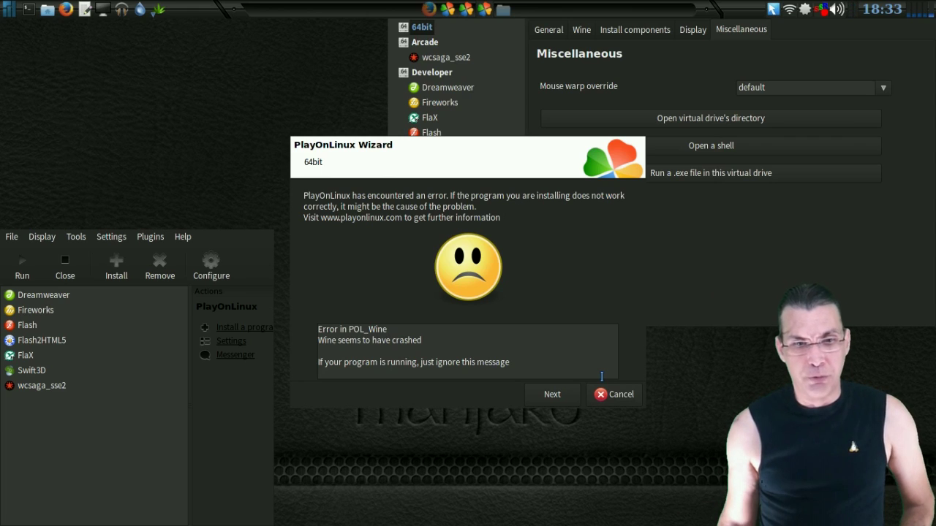
{"action": "left_click", "coordinate": [613, 395]}
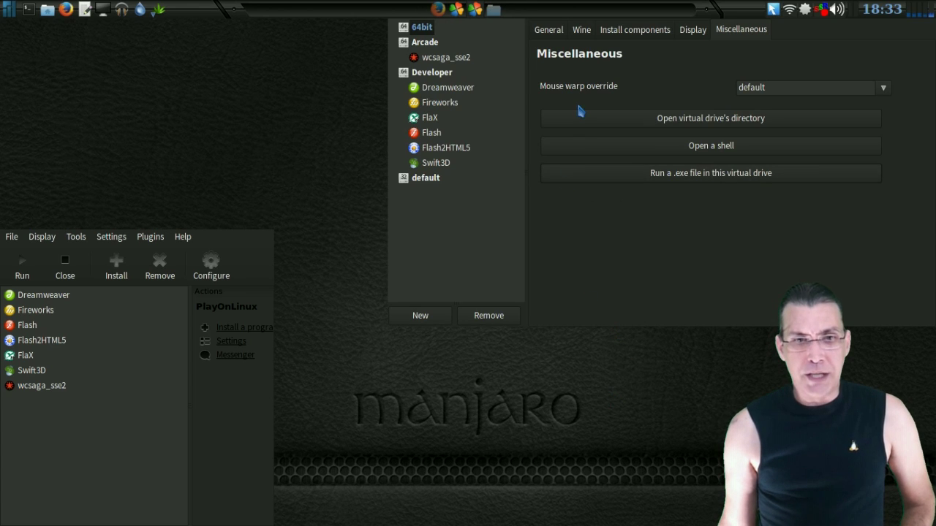
View the 64bit drive's installable components, and switch to Firefox to open the SLAX 6.0.6 test result for Photoshop 6.0
{"action": "left_click", "coordinate": [634, 32]}
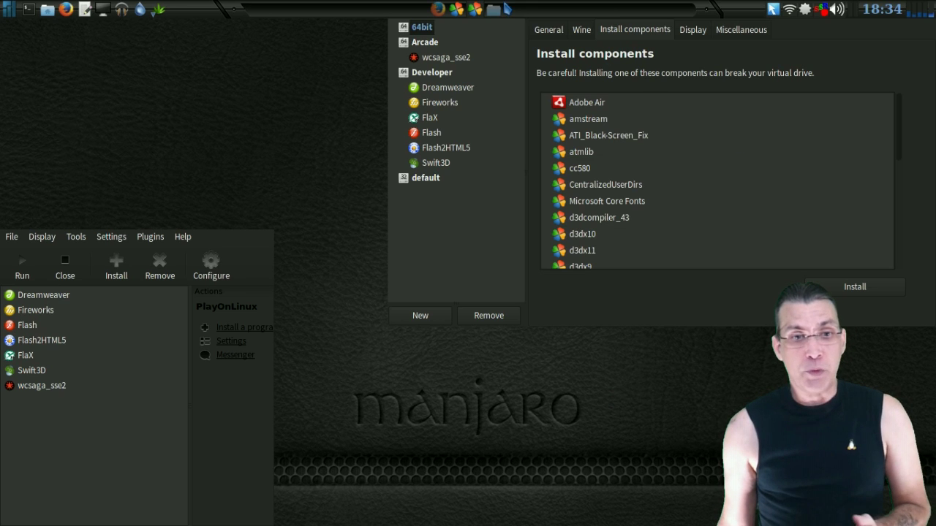
{"action": "left_click", "coordinate": [437, 9]}
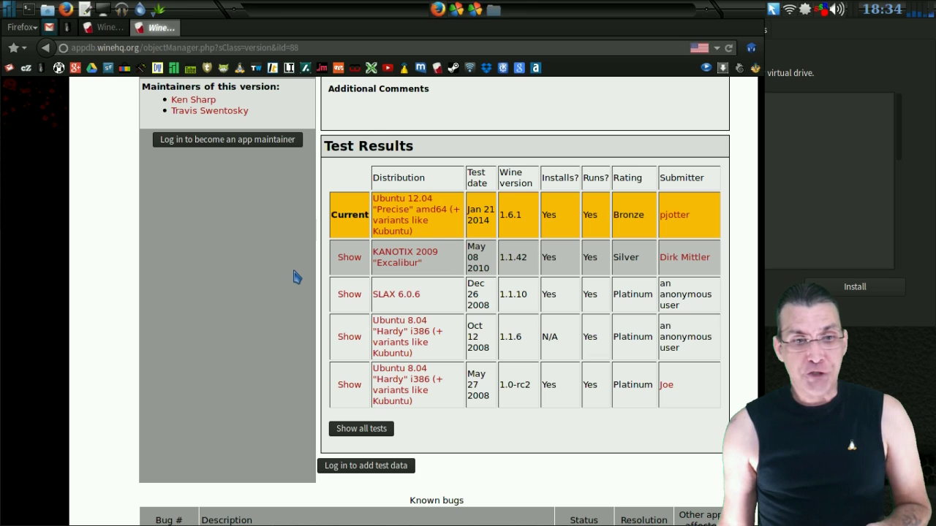
{"action": "scroll", "coordinate": [299, 271], "scroll_direction": "up", "scroll_amount": 6}
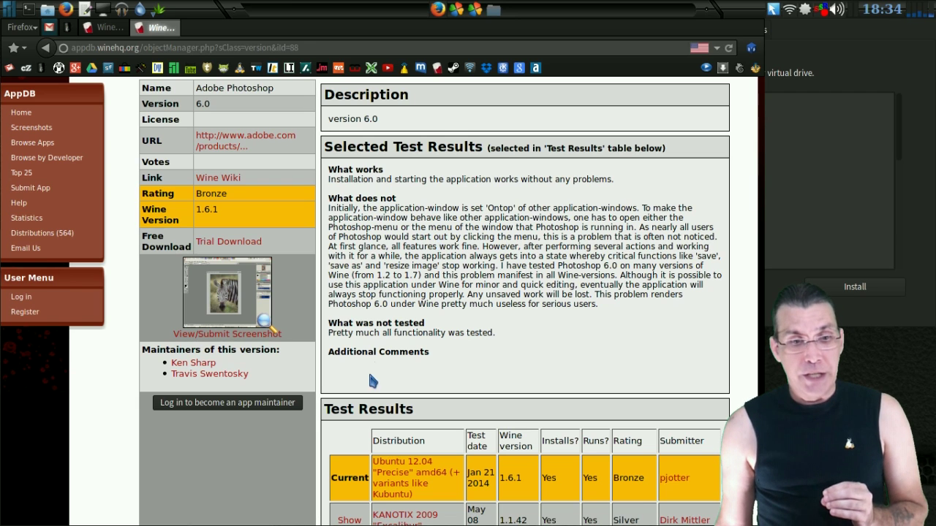
{"action": "scroll", "coordinate": [385, 321], "scroll_direction": "down", "scroll_amount": 2}
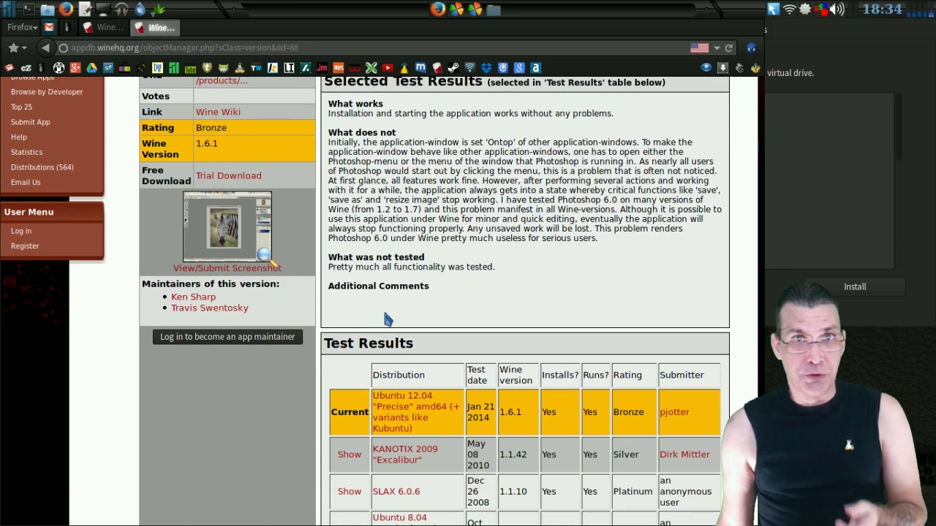
{"action": "scroll", "coordinate": [388, 320], "scroll_direction": "down", "scroll_amount": 3}
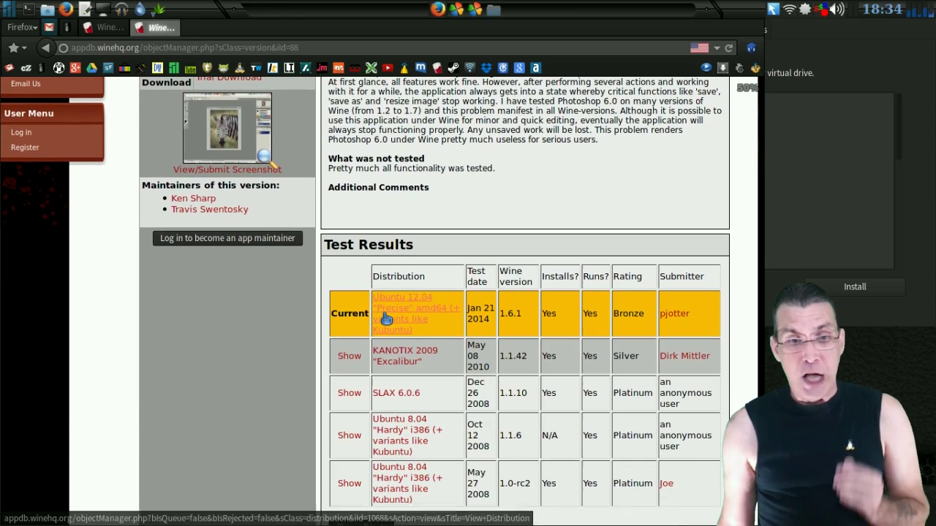
{"action": "scroll", "coordinate": [371, 374], "scroll_direction": "down", "scroll_amount": 1}
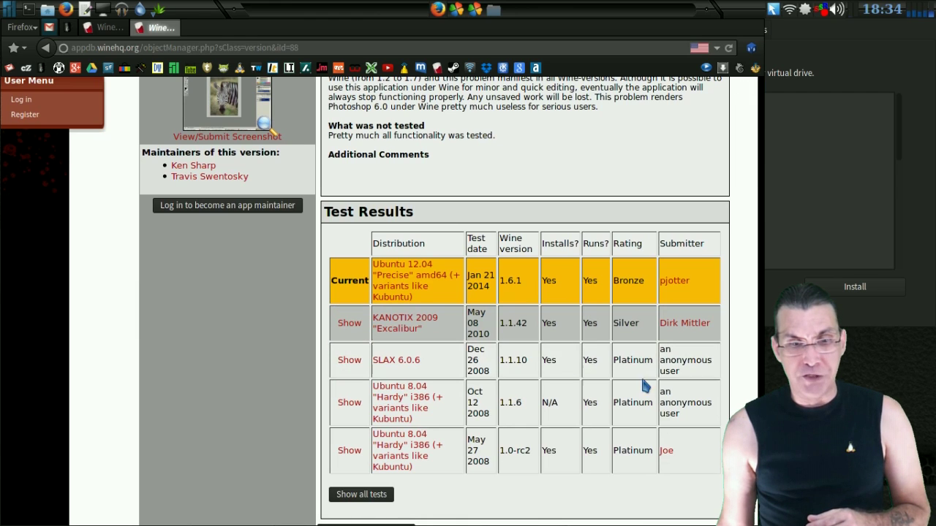
{"action": "left_click", "coordinate": [351, 361]}
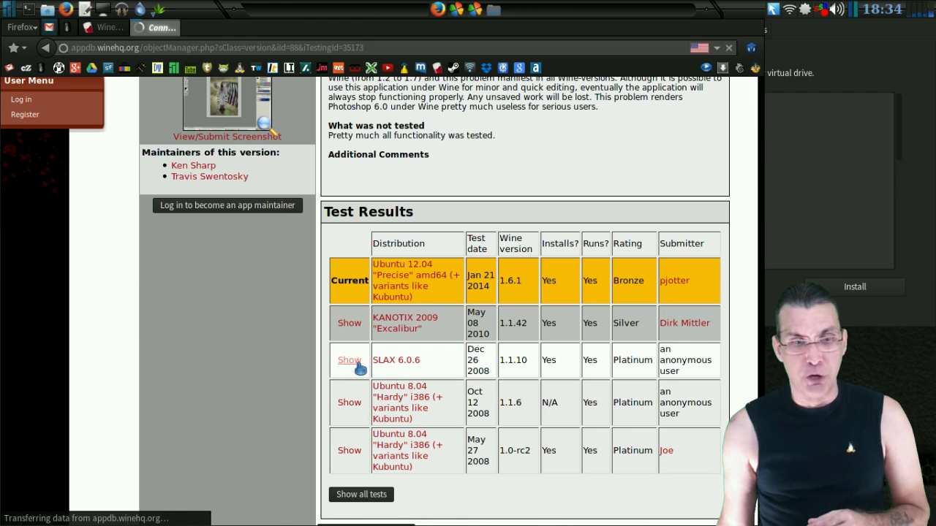
Read the SLAX 6.0.6 test result for Photoshop 6.0, and open the October 12, 2008 Ubuntu 8.04 result to read its comments
{"action": "scroll", "coordinate": [378, 369], "scroll_direction": "down", "scroll_amount": 7}
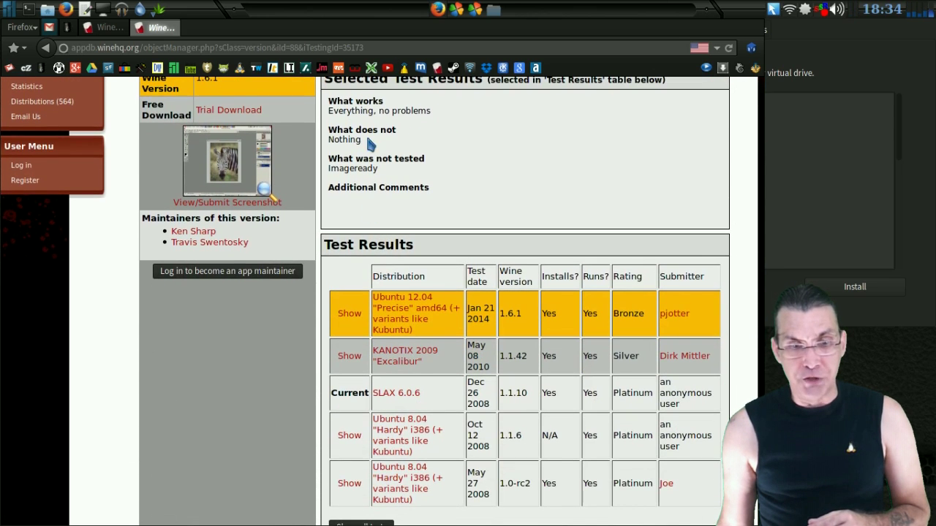
{"action": "scroll", "coordinate": [400, 191], "scroll_direction": "down", "scroll_amount": 3}
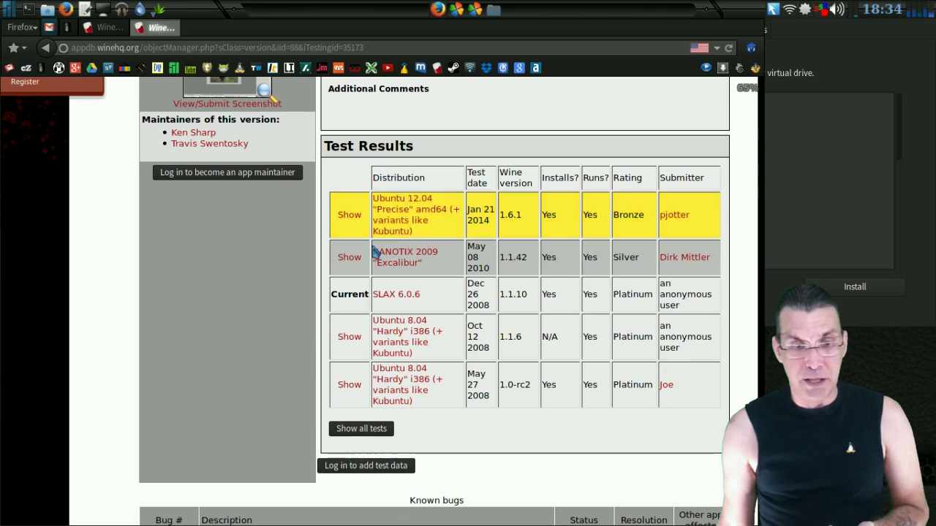
{"action": "left_click", "coordinate": [345, 339]}
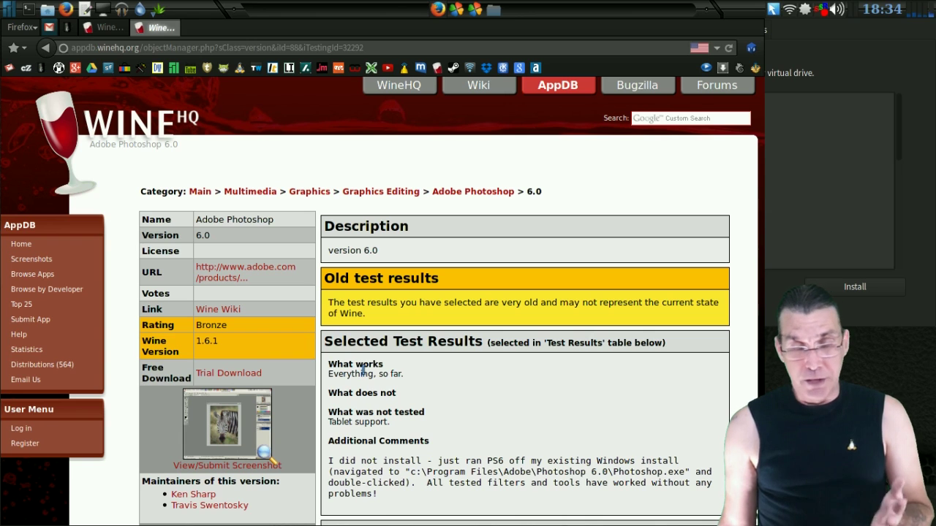
{"action": "scroll", "coordinate": [363, 371], "scroll_direction": "down", "scroll_amount": 5}
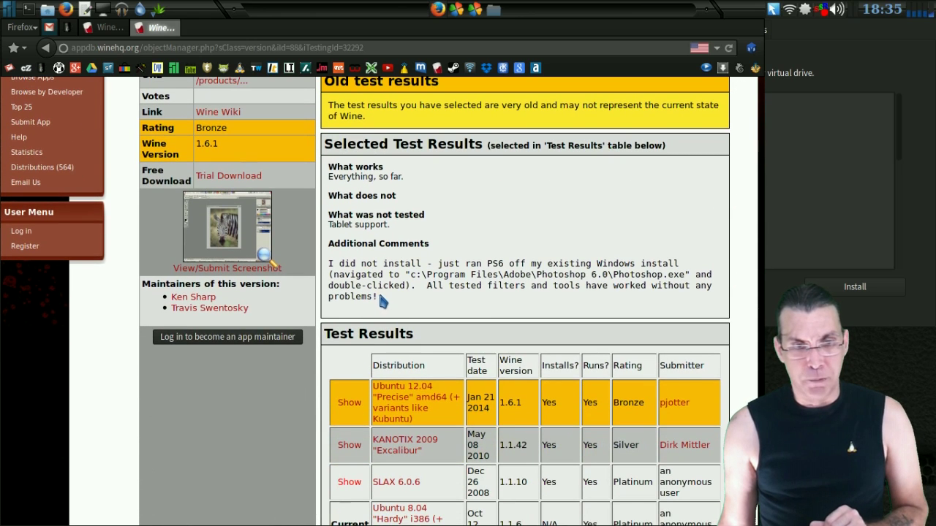
{"action": "scroll", "coordinate": [381, 300], "scroll_direction": "down", "scroll_amount": 3}
{"action": "scroll", "coordinate": [379, 294], "scroll_direction": "up", "scroll_amount": 4}
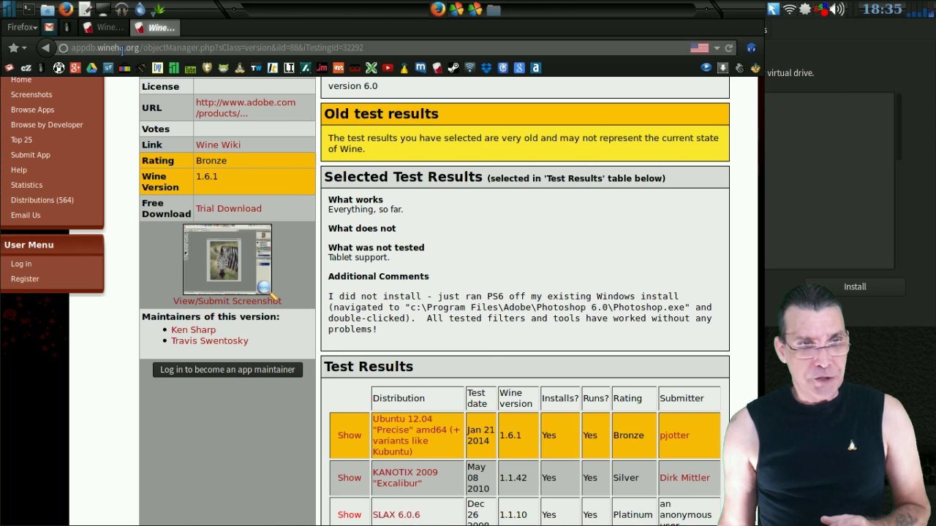
Return to the SLAX 6.0.6 result, recheck the October 12, 2008 Ubuntu 8.04 result, and go back to the test results table
{"action": "left_click", "coordinate": [45, 48]}
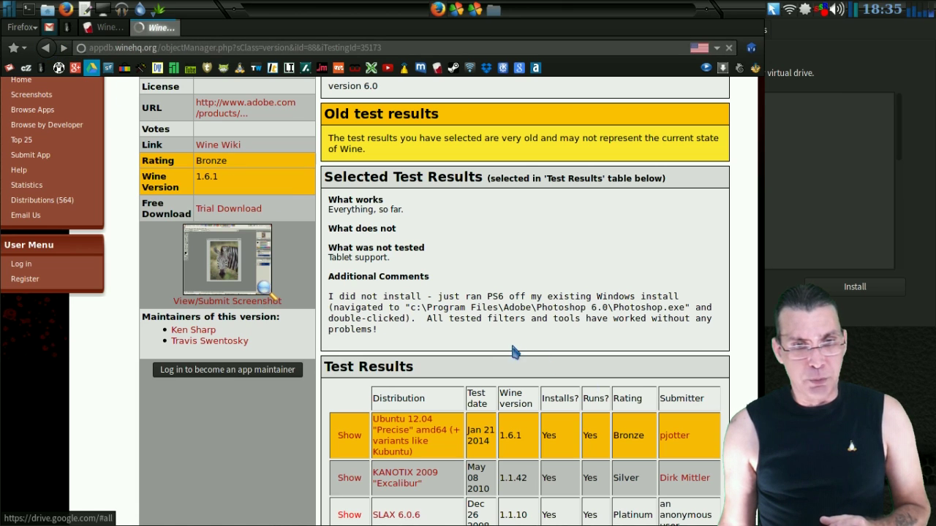
{"action": "scroll", "coordinate": [499, 315], "scroll_direction": "down", "scroll_amount": 3}
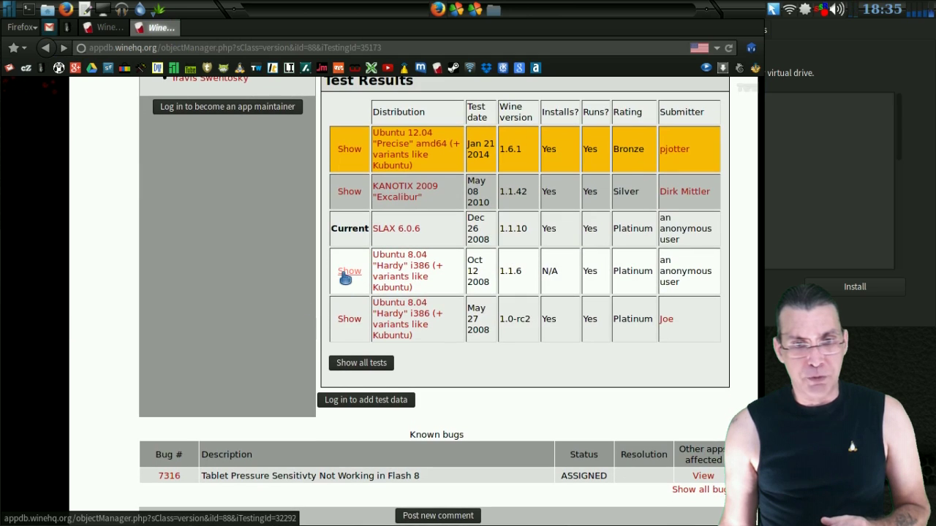
{"action": "left_click", "coordinate": [349, 271]}
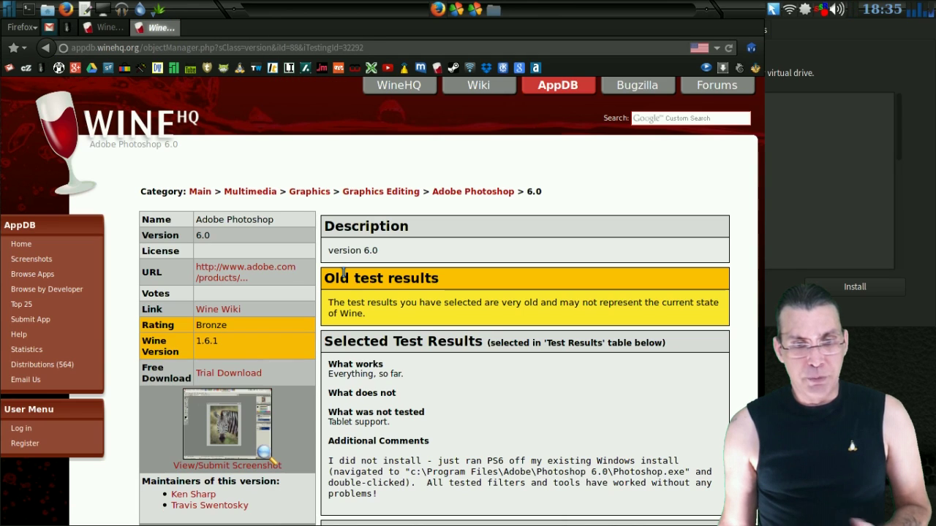
{"action": "scroll", "coordinate": [440, 366], "scroll_direction": "down", "scroll_amount": 2}
{"action": "key", "text": "alt+Left"}
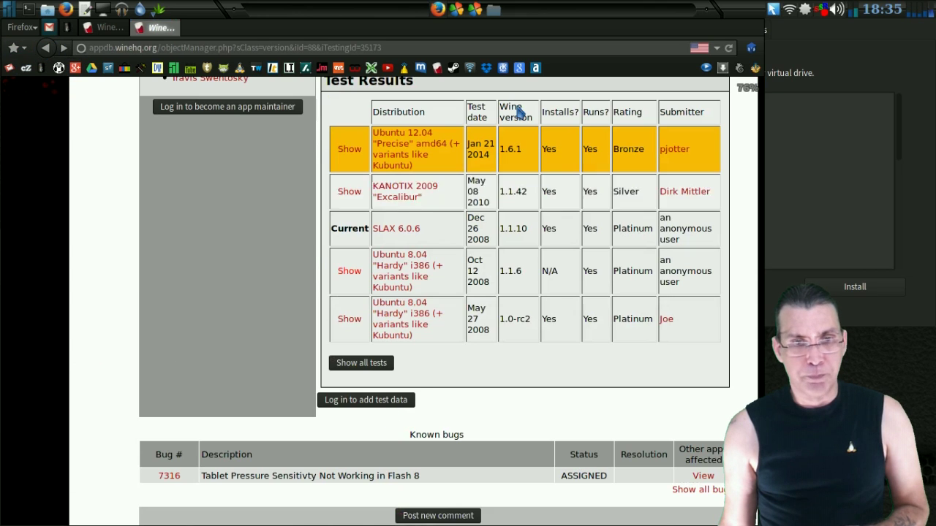
Switch to PlayOnLinux and try to install the d3dx9 component in the 64bit drive, agreeing to the script and cancelling the download
{"action": "left_click", "coordinate": [437, 8]}
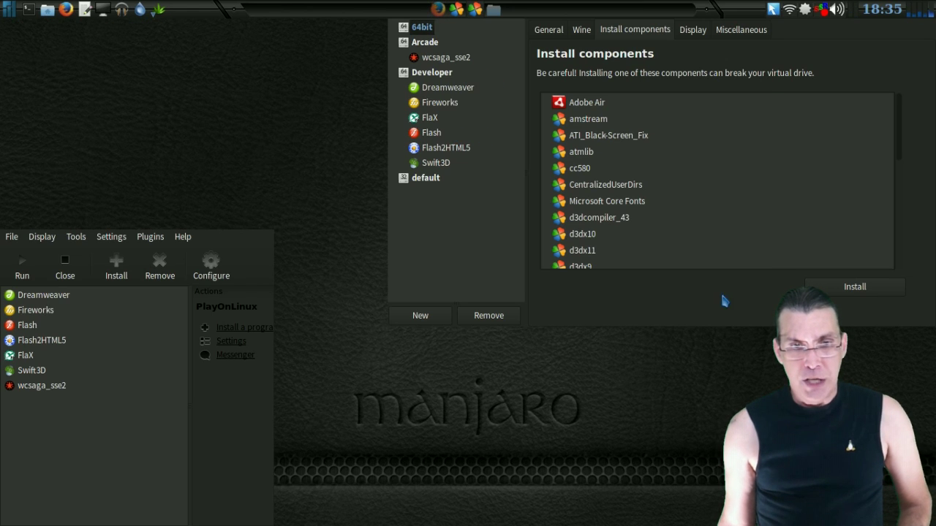
{"action": "scroll", "coordinate": [658, 186], "scroll_direction": "down", "scroll_amount": 2}
{"action": "scroll", "coordinate": [658, 186], "scroll_direction": "down", "scroll_amount": 4}
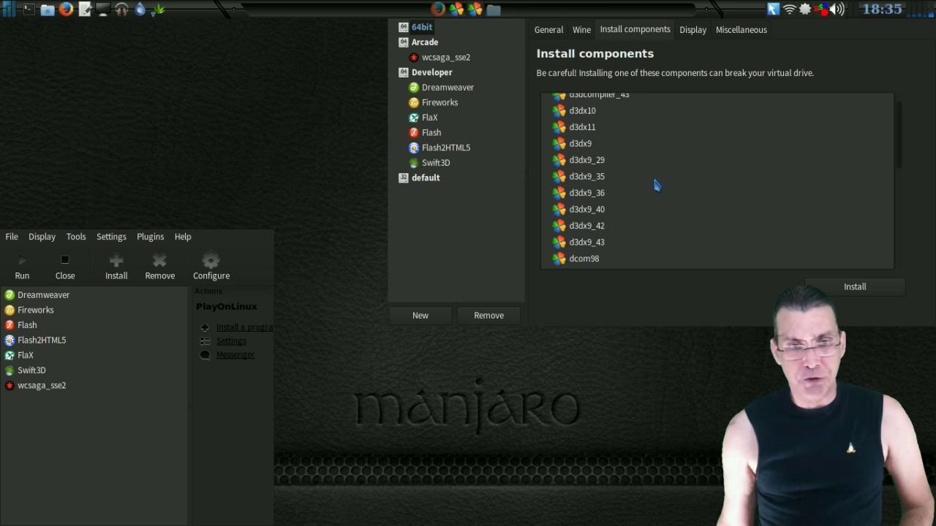
{"action": "left_click", "coordinate": [579, 145]}
{"action": "left_click", "coordinate": [835, 283]}
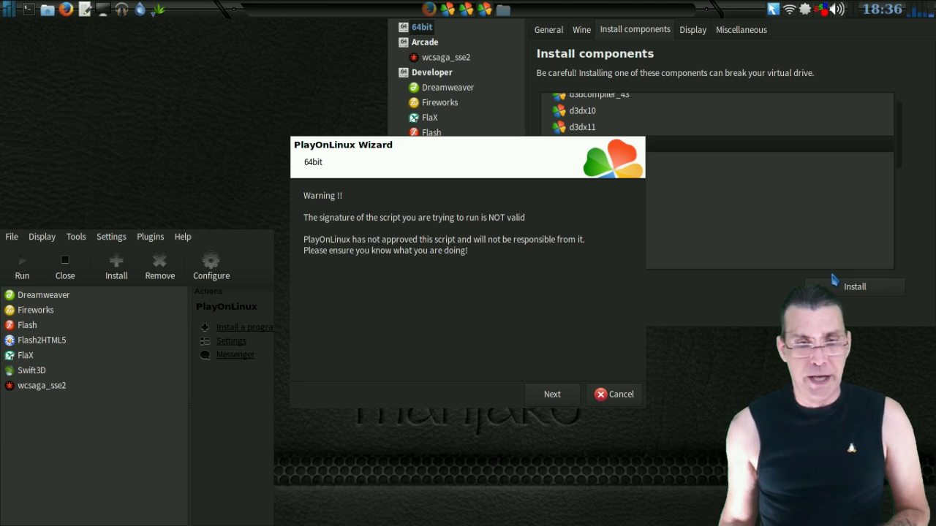
{"action": "left_click", "coordinate": [549, 394]}
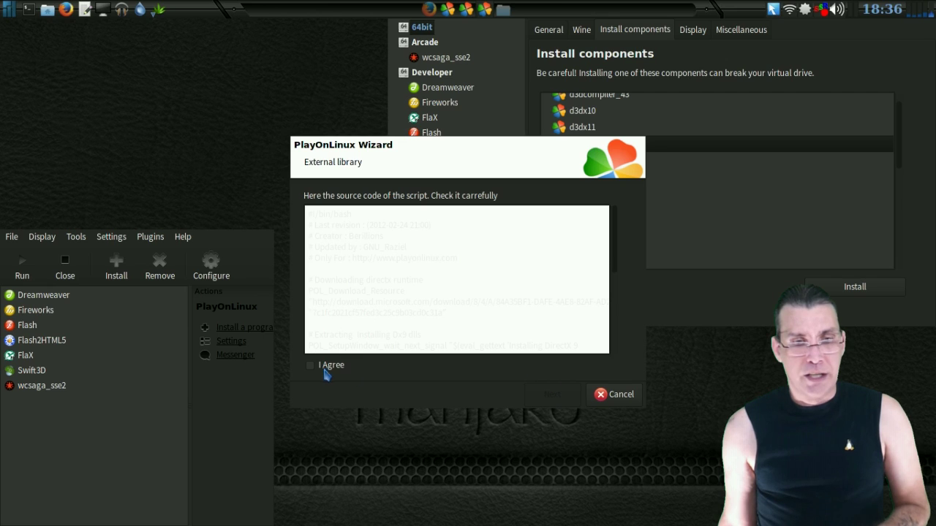
{"action": "left_click", "coordinate": [320, 365]}
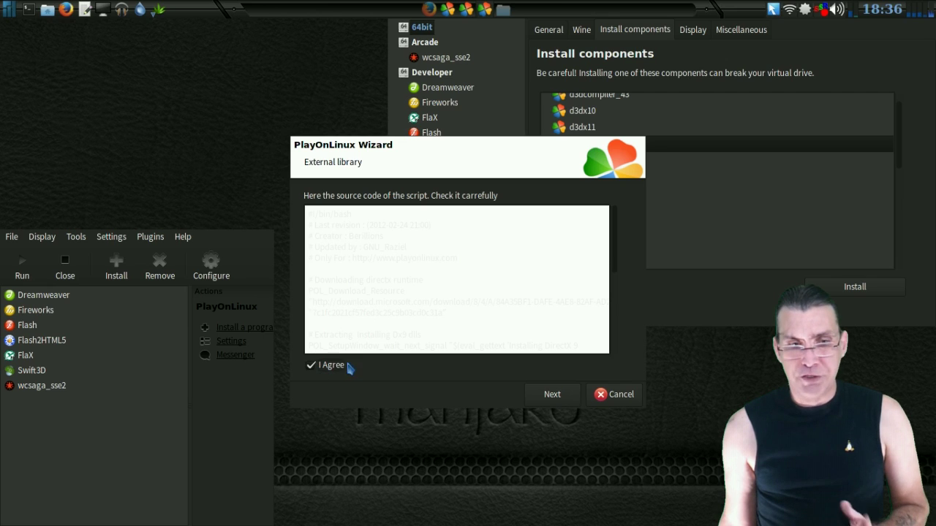
{"action": "left_click", "coordinate": [555, 395]}
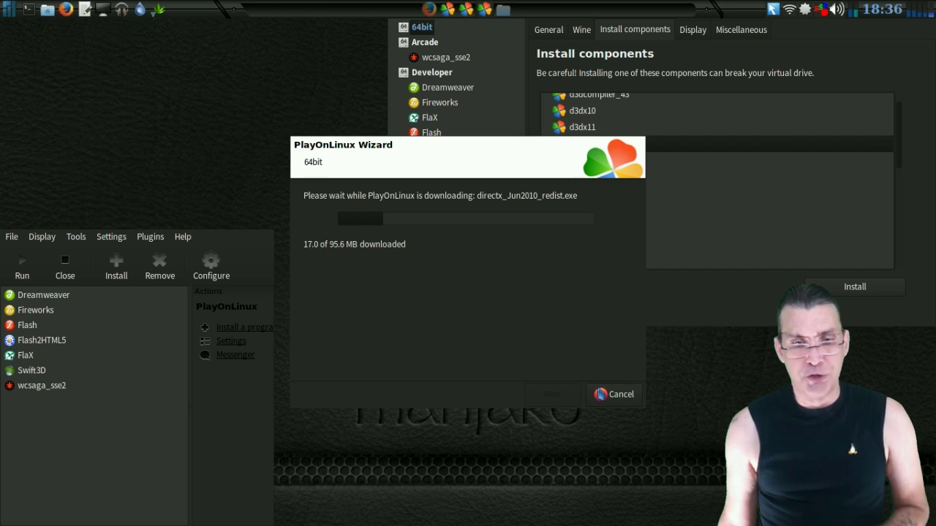
{"action": "left_click", "coordinate": [621, 395]}
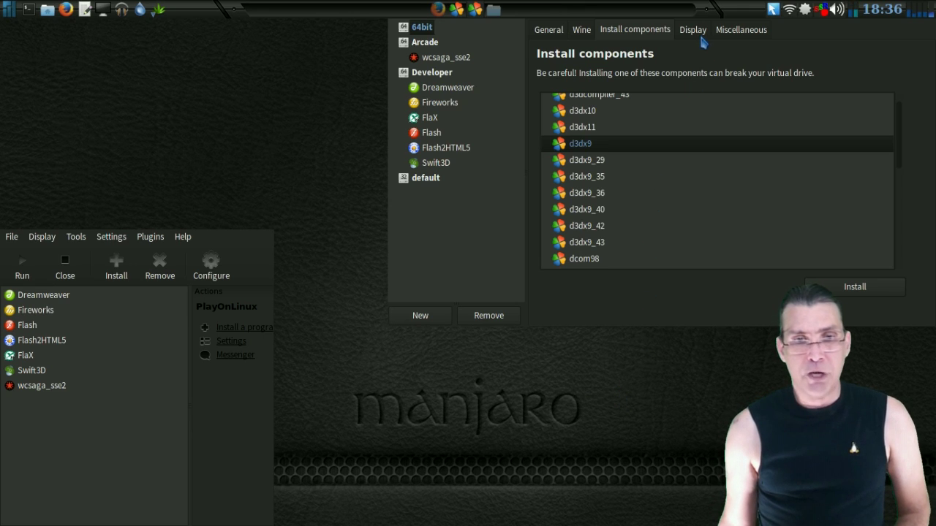
Examine the full list of installable components for the 64bit virtual drive
{"action": "scroll", "coordinate": [603, 135], "scroll_direction": "down", "scroll_amount": 4}
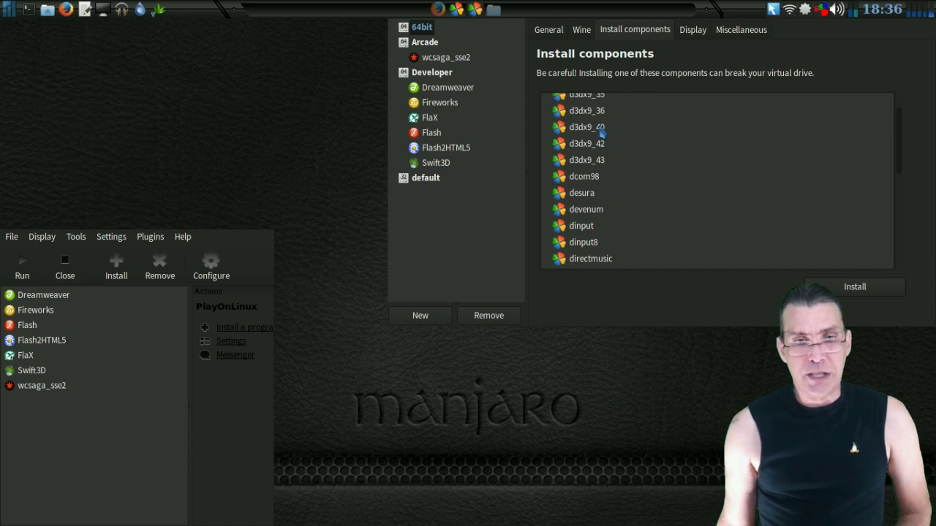
{"action": "scroll", "coordinate": [602, 131], "scroll_direction": "down", "scroll_amount": 4}
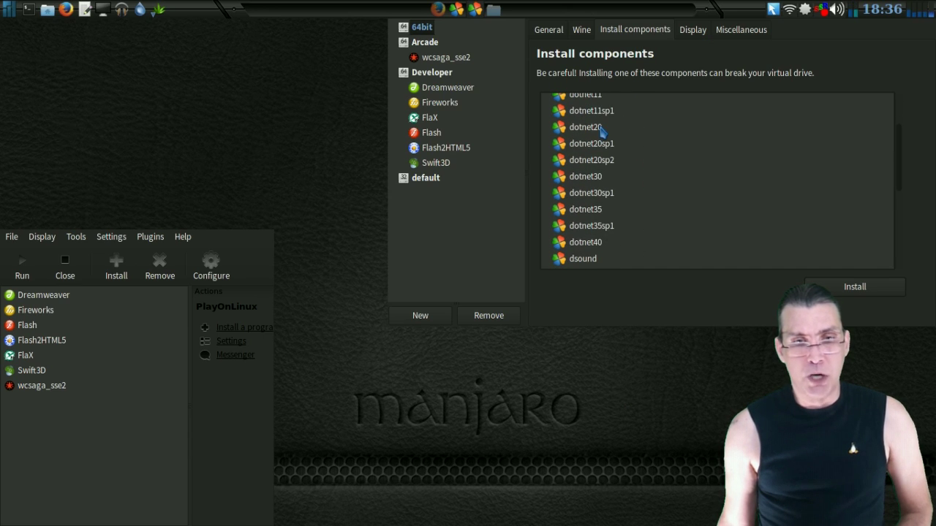
{"action": "scroll", "coordinate": [594, 132], "scroll_direction": "down", "scroll_amount": 6}
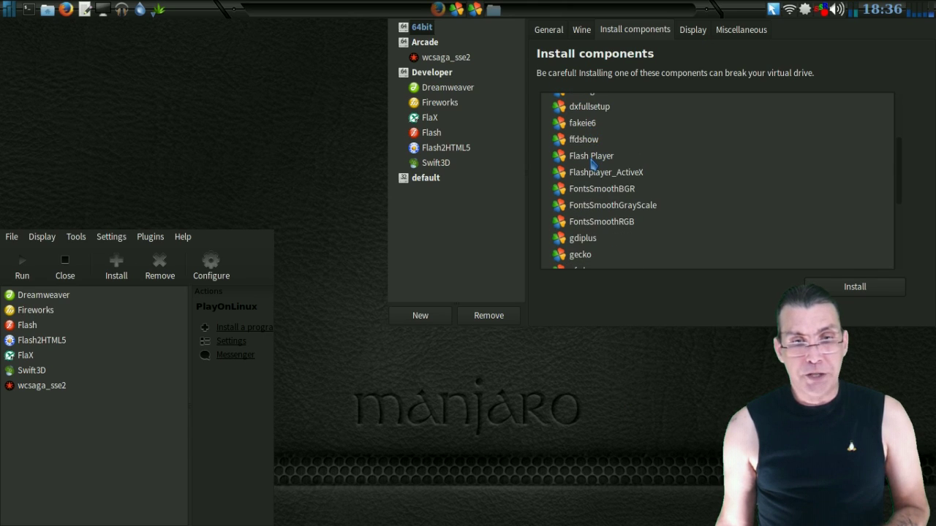
{"action": "scroll", "coordinate": [591, 176], "scroll_direction": "down", "scroll_amount": 4}
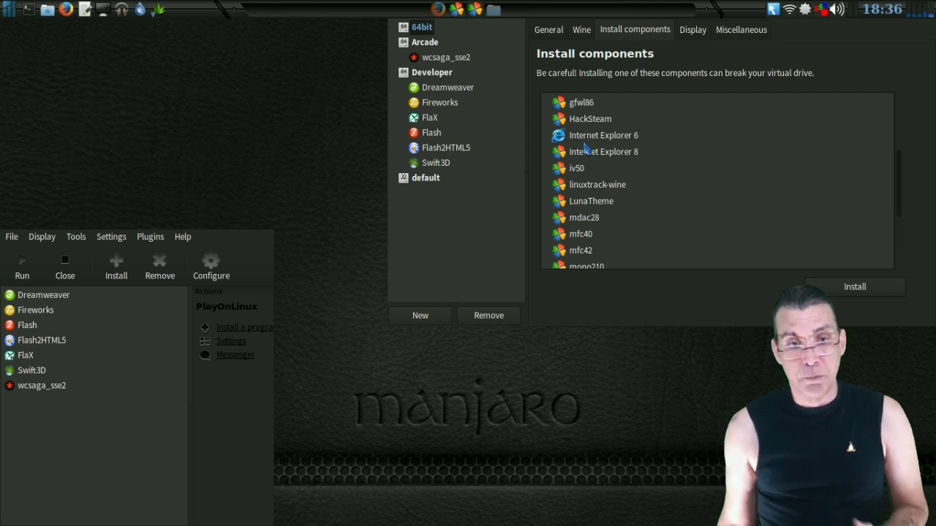
{"action": "scroll", "coordinate": [576, 157], "scroll_direction": "down", "scroll_amount": 3}
{"action": "scroll", "coordinate": [576, 159], "scroll_direction": "down", "scroll_amount": 1}
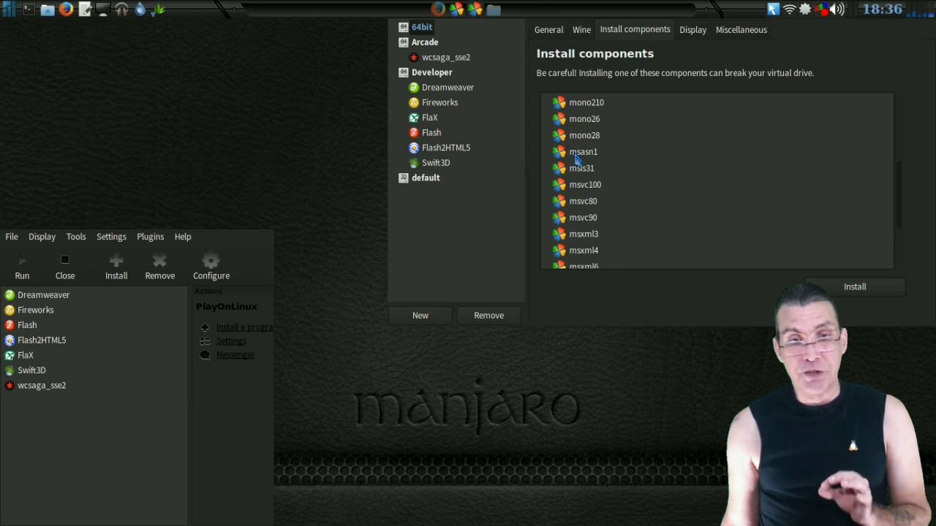
{"action": "scroll", "coordinate": [576, 158], "scroll_direction": "down", "scroll_amount": 5}
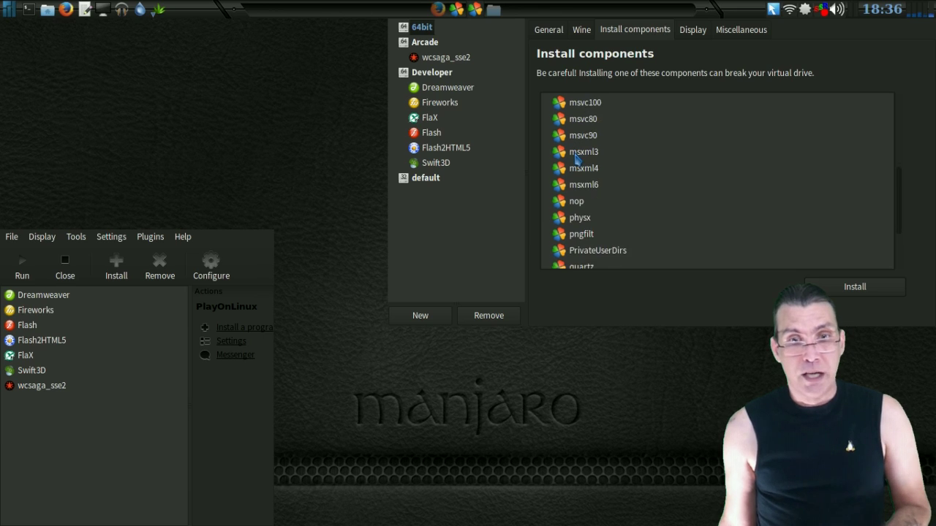
{"action": "scroll", "coordinate": [576, 157], "scroll_direction": "down", "scroll_amount": 5}
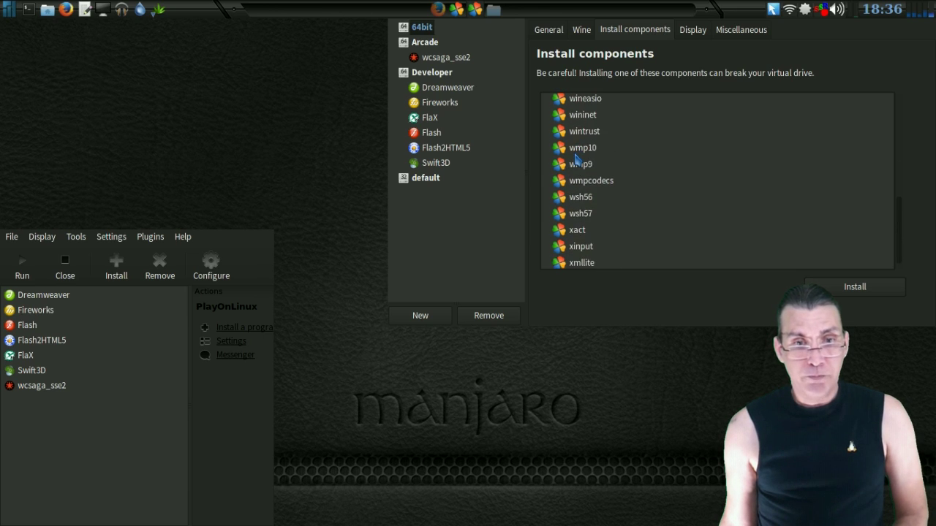
{"action": "scroll", "coordinate": [576, 158], "scroll_direction": "up", "scroll_amount": 10}
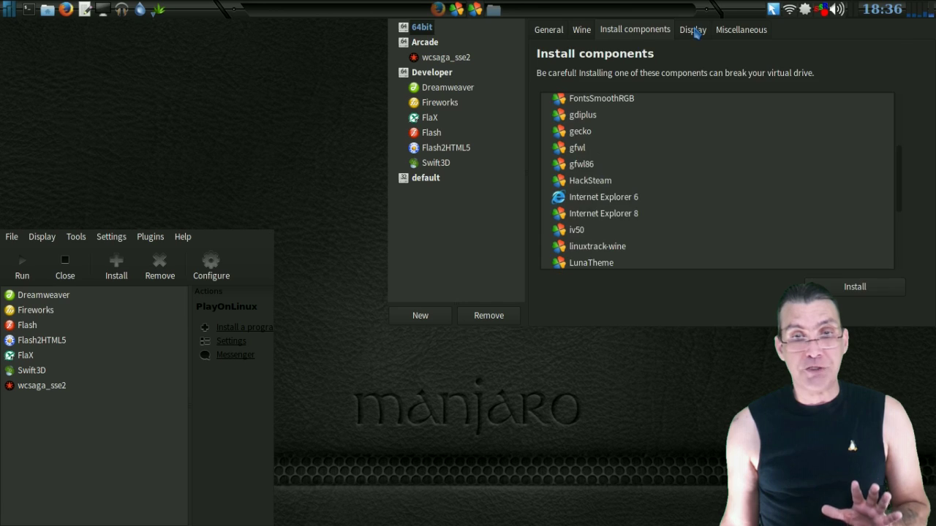
View the 64bit drive's display settings and the available GLSL Support options without changing them
{"action": "left_click", "coordinate": [694, 31]}
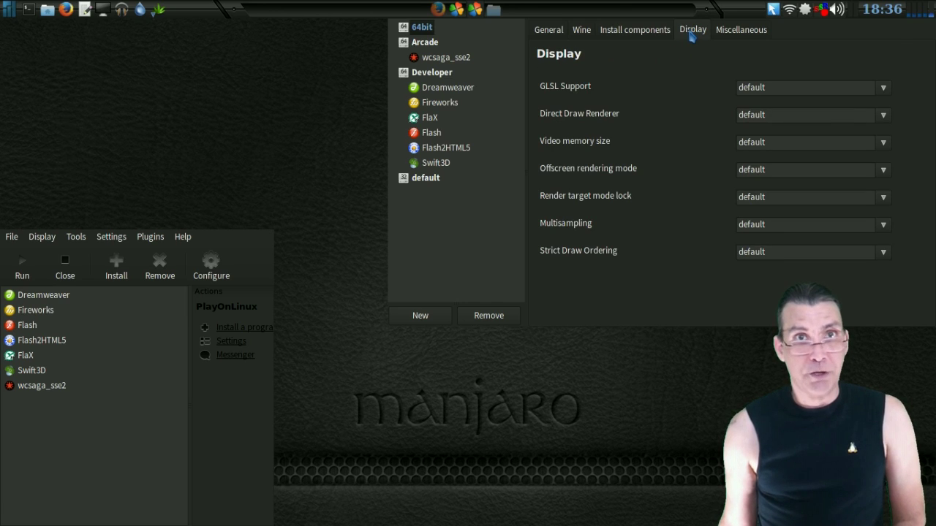
{"action": "left_click", "coordinate": [783, 89]}
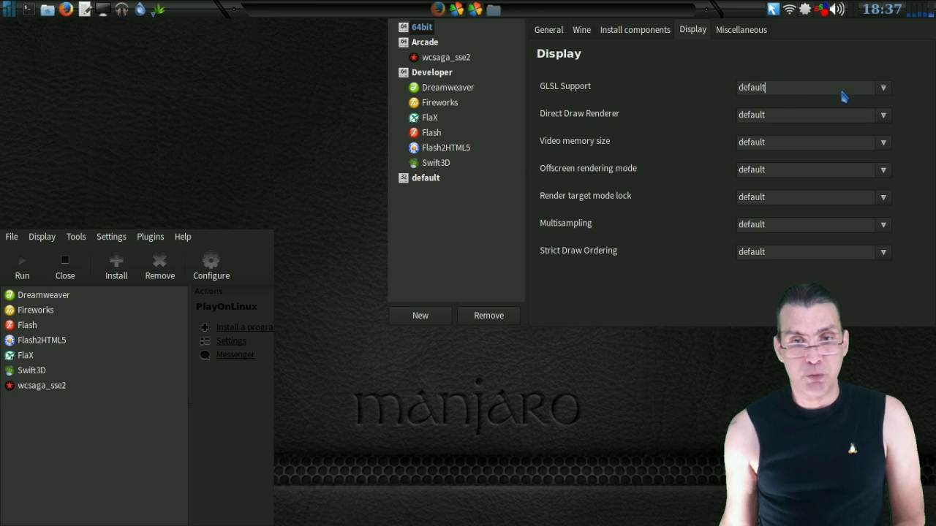
{"action": "left_click", "coordinate": [883, 89]}
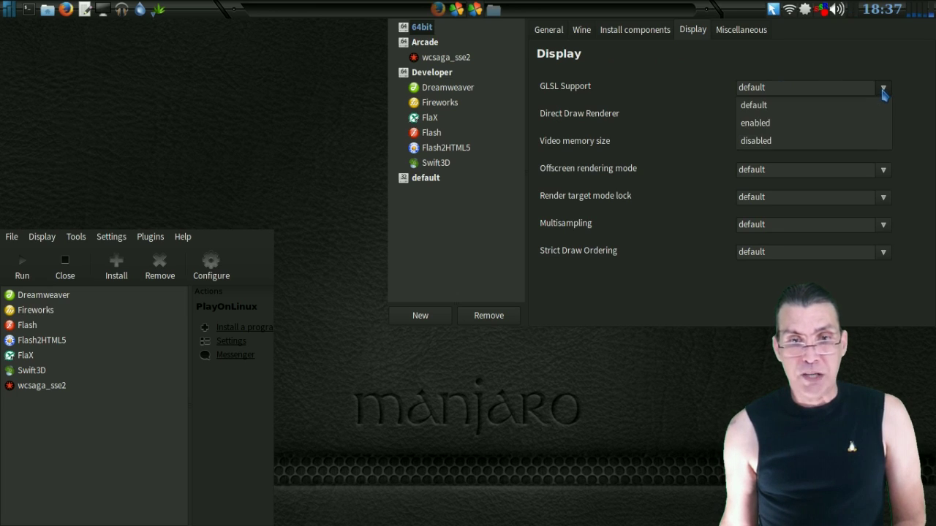
{"action": "left_click", "coordinate": [883, 90]}
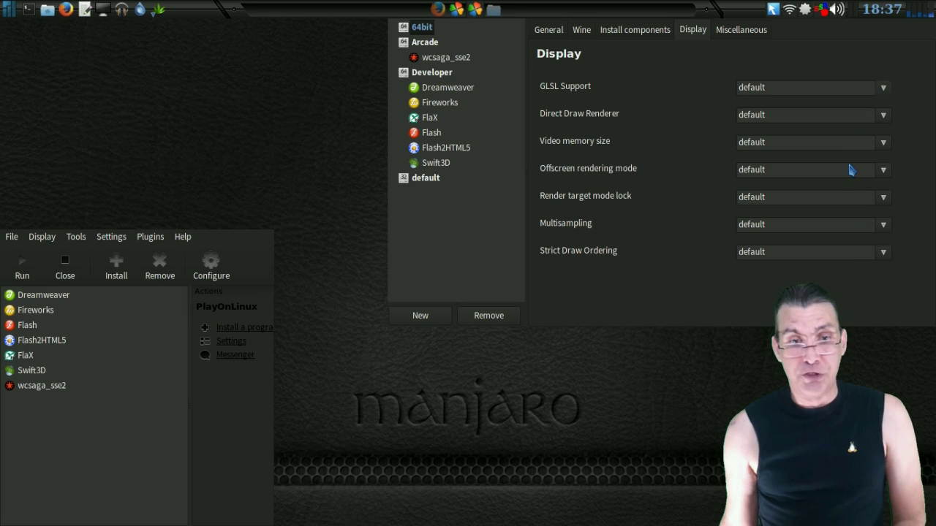
View the Wine configuration of the 64bit virtual drive, and leave it without applying changes
{"action": "left_click", "coordinate": [582, 37]}
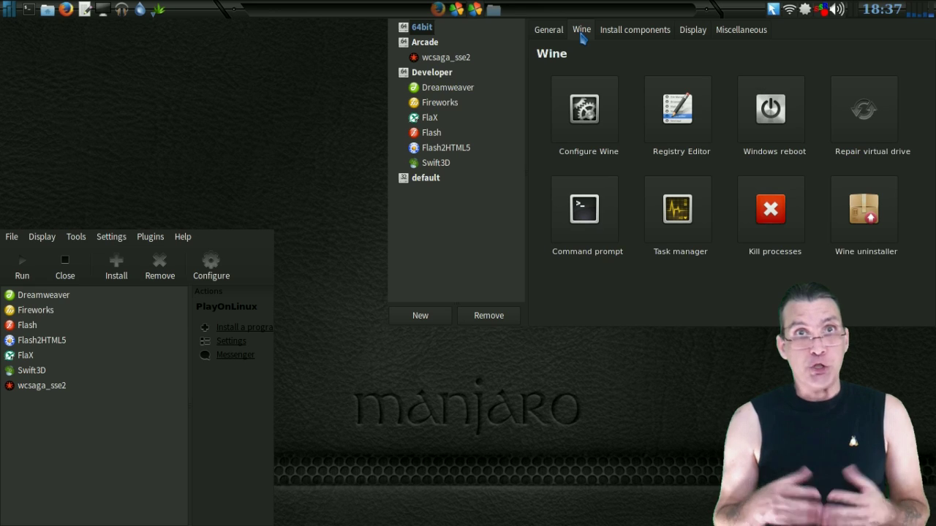
{"action": "left_click", "coordinate": [585, 109]}
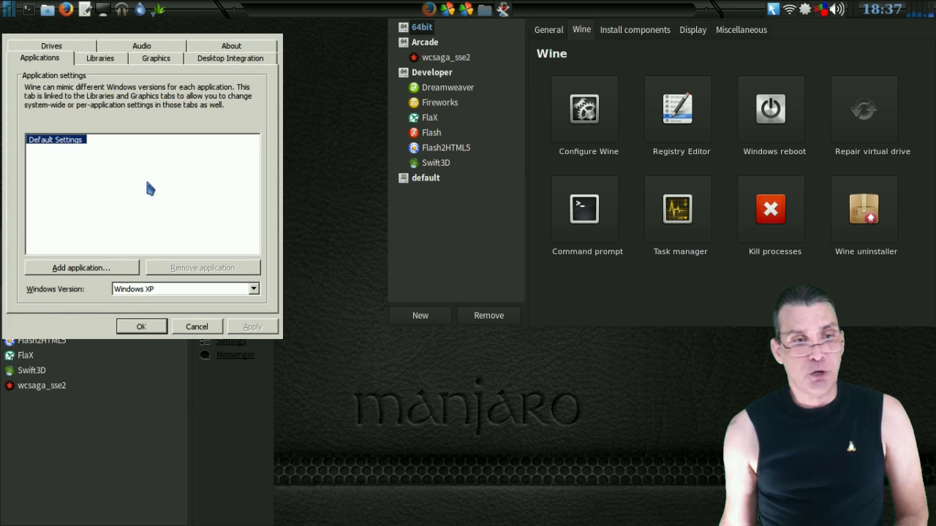
{"action": "left_click", "coordinate": [198, 327]}
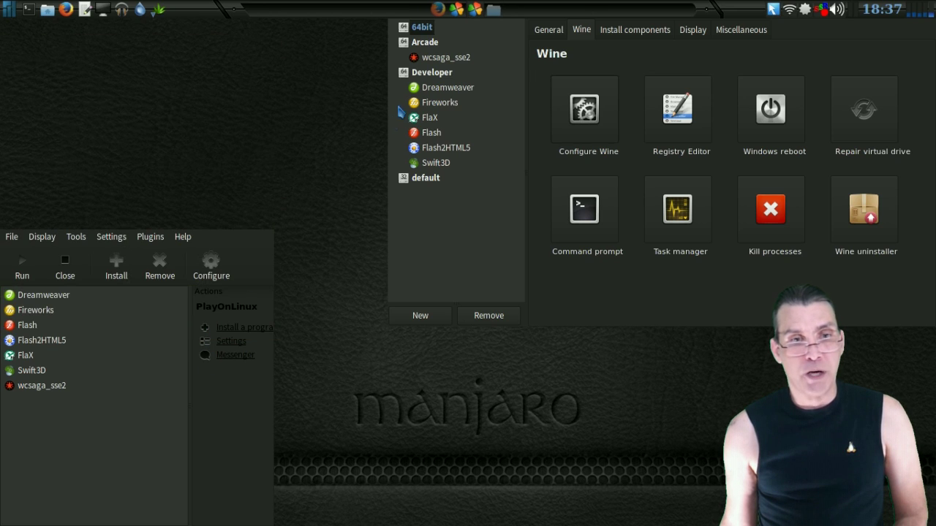
Examine the theme and appearance item options under desktop integration in the Developer drive's Wine configuration, and leave it without saving
{"action": "left_click", "coordinate": [430, 74]}
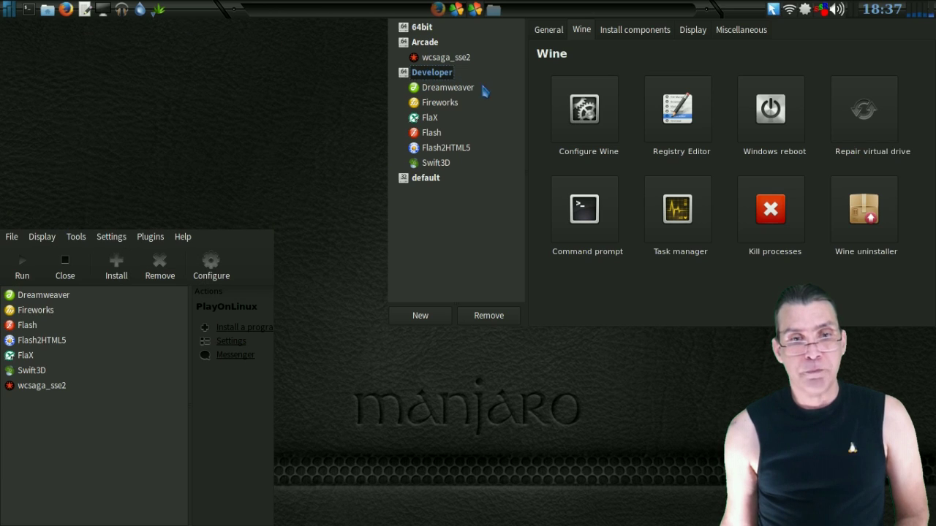
{"action": "left_click", "coordinate": [597, 117]}
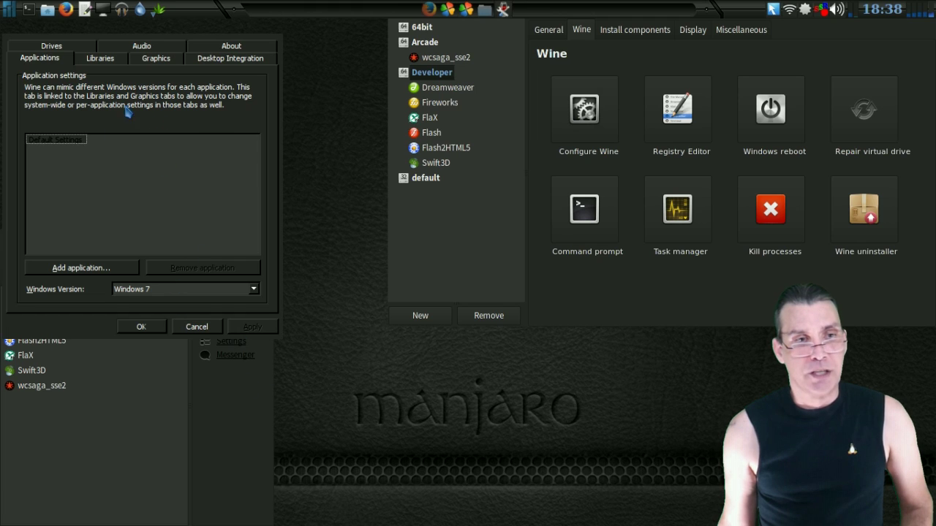
{"action": "left_click", "coordinate": [215, 62]}
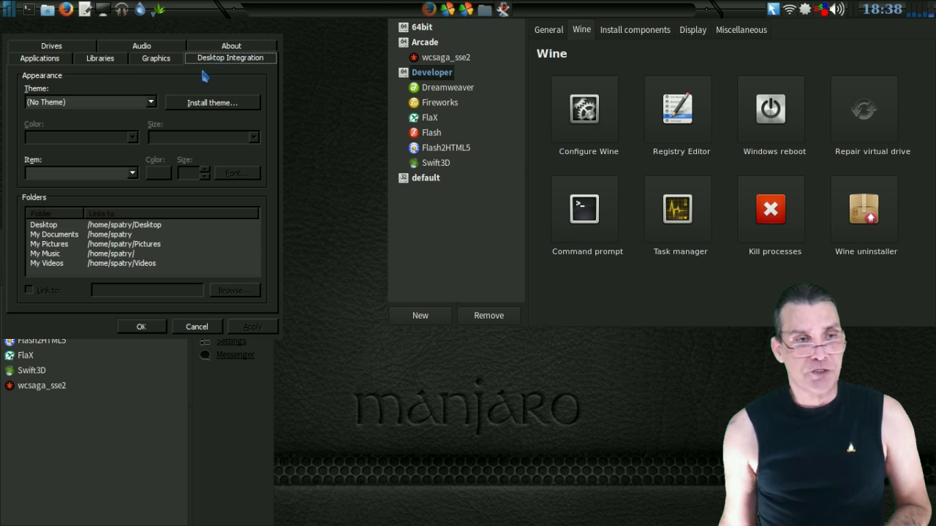
{"action": "left_click", "coordinate": [66, 105]}
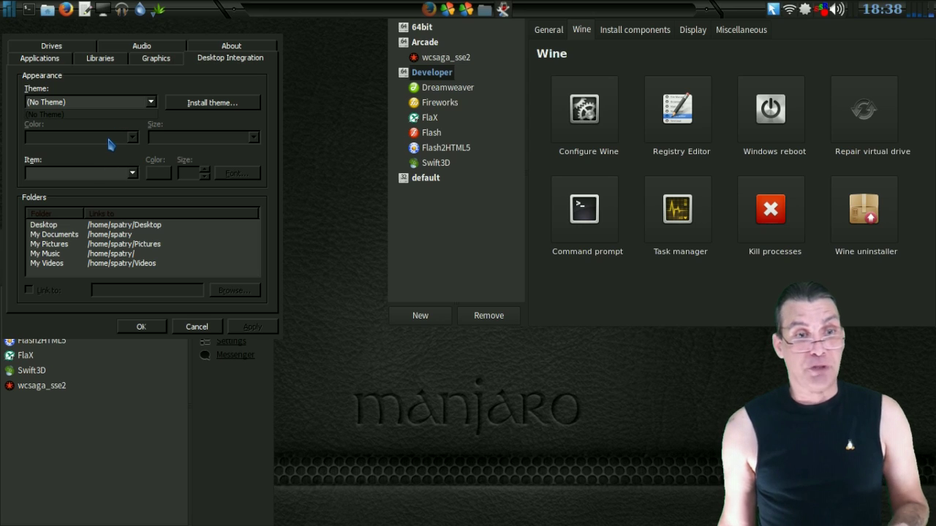
{"action": "left_click", "coordinate": [129, 177]}
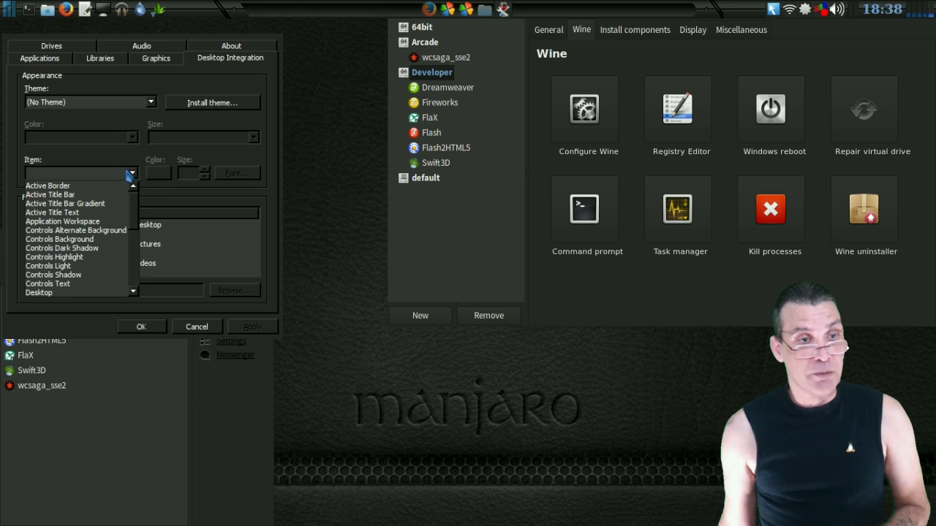
{"action": "left_click", "coordinate": [77, 196]}
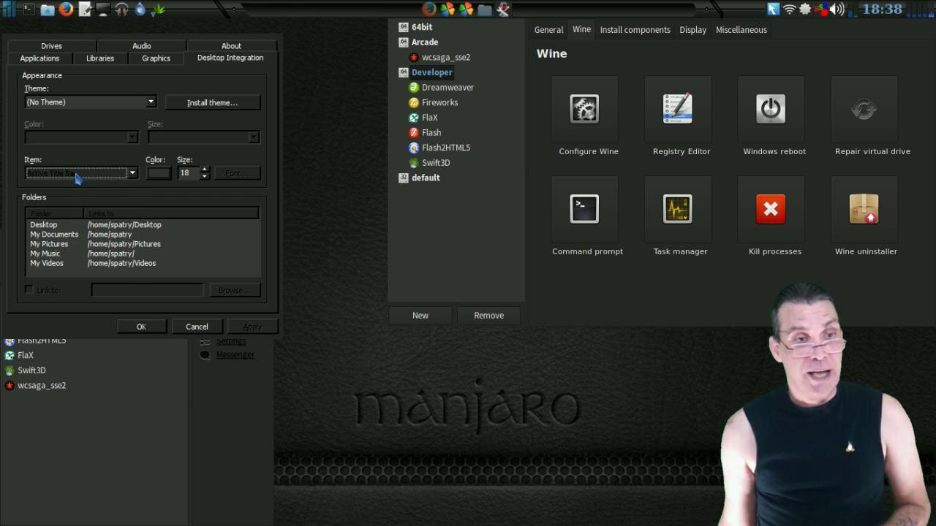
{"action": "left_click", "coordinate": [76, 174]}
{"action": "left_click", "coordinate": [79, 194]}
{"action": "left_click", "coordinate": [78, 176]}
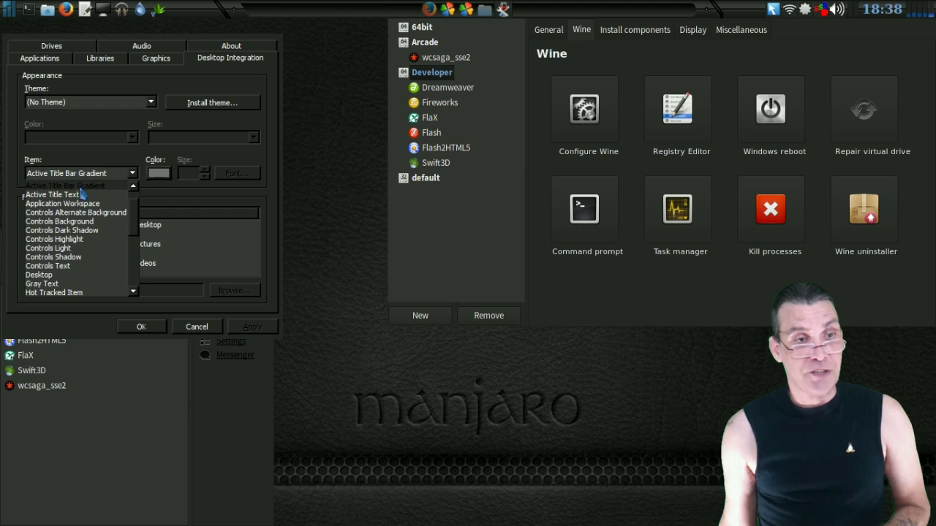
{"action": "left_click", "coordinate": [84, 196]}
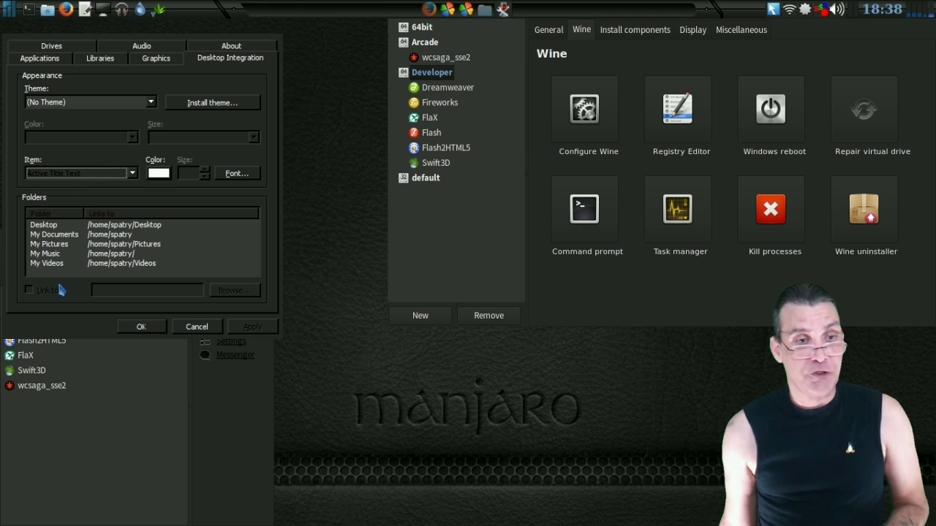
{"action": "left_click", "coordinate": [196, 327]}
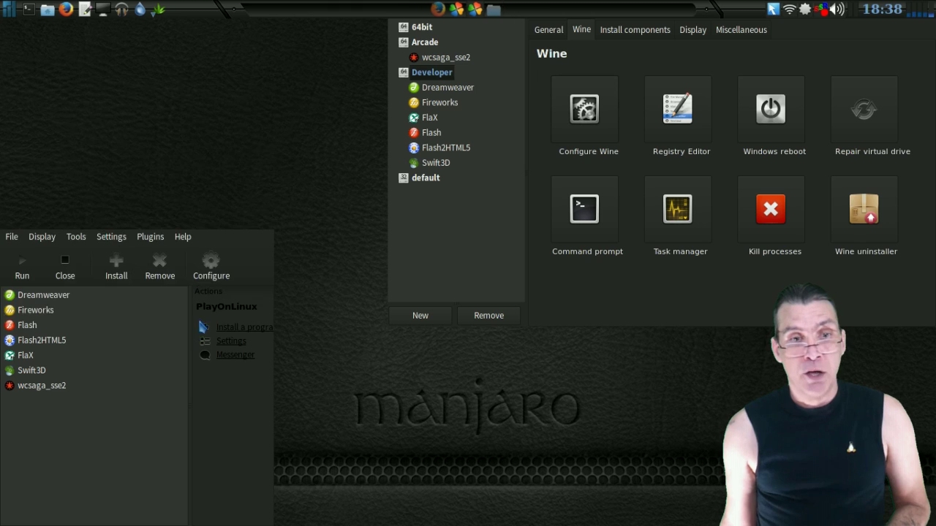
View the programs listed in the 64bit drive's Wine uninstaller, and leave it without removing anything
{"action": "left_click", "coordinate": [423, 28]}
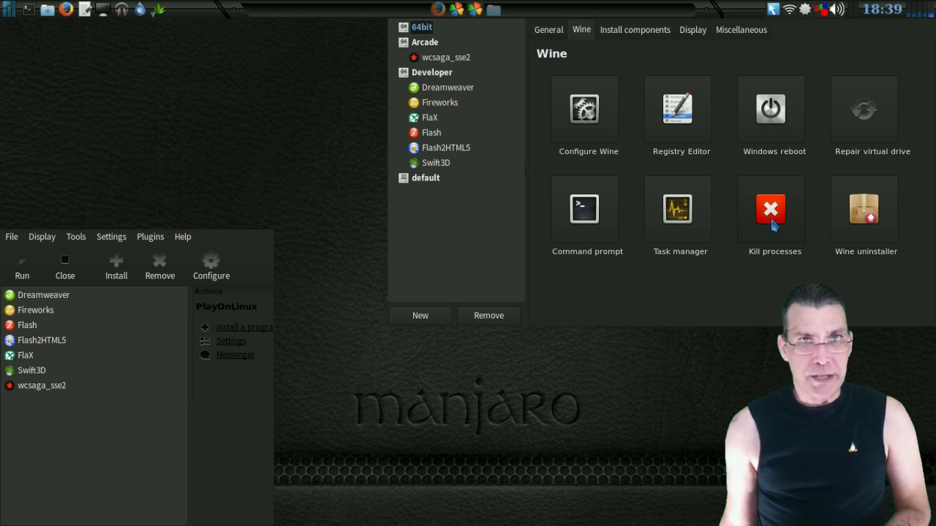
{"action": "left_click", "coordinate": [866, 223]}
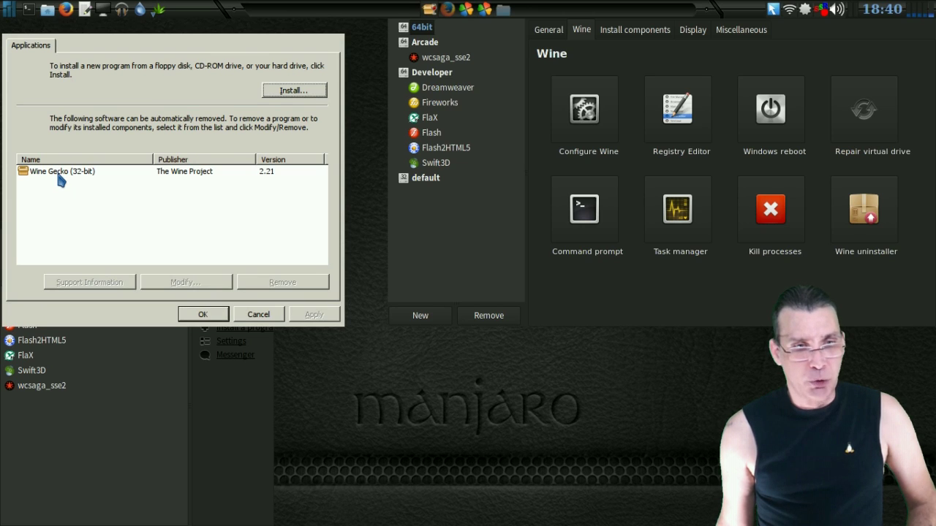
{"action": "left_click", "coordinate": [257, 315]}
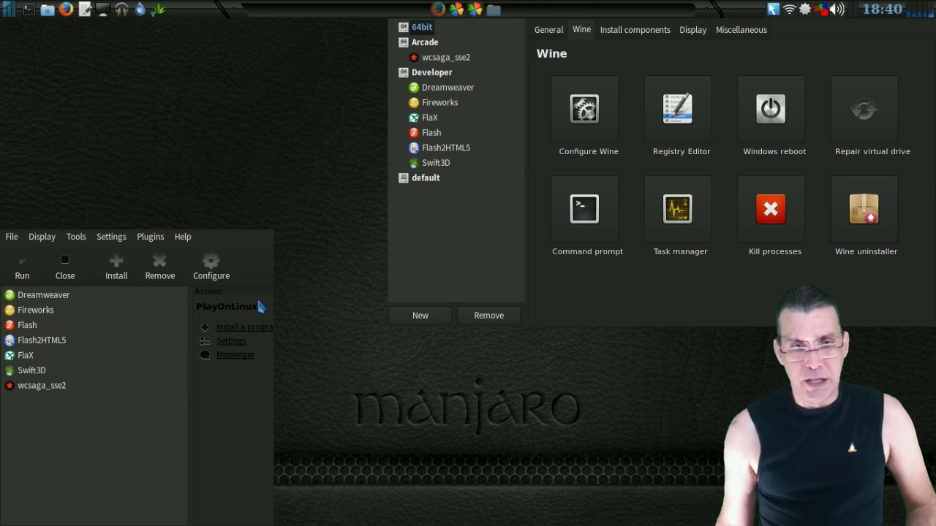
Make a new shortcut from the Developer virtual drive for Extension Manager.exe, named Extension Manager, and end the shortcut wizard
{"action": "left_click", "coordinate": [554, 33]}
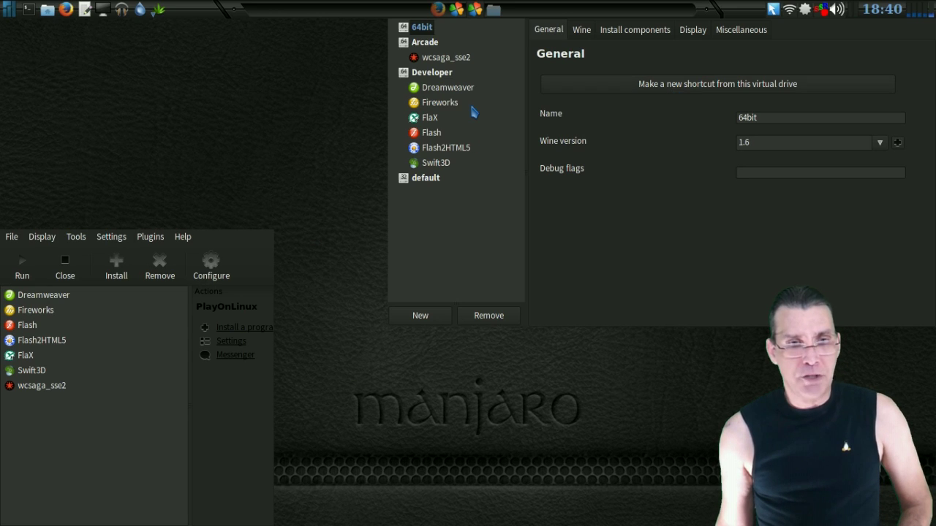
{"action": "left_click", "coordinate": [436, 74]}
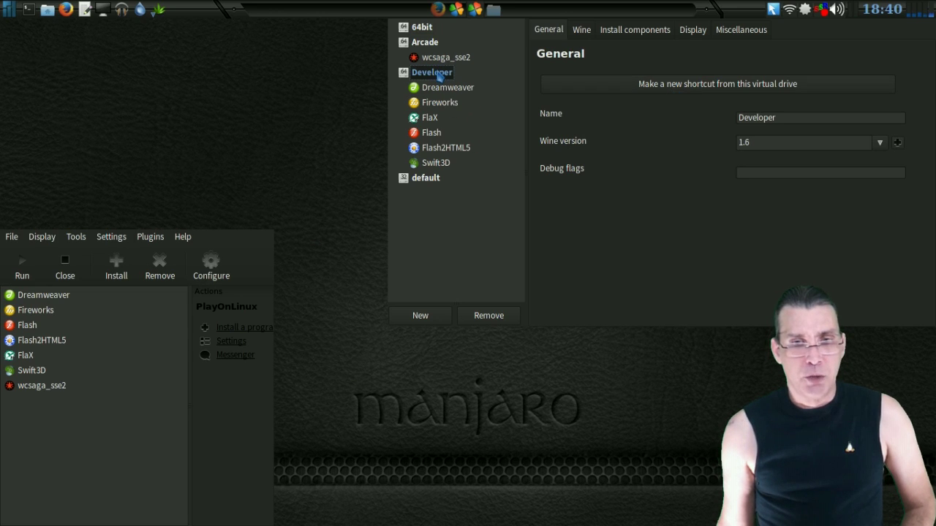
{"action": "left_click", "coordinate": [658, 90]}
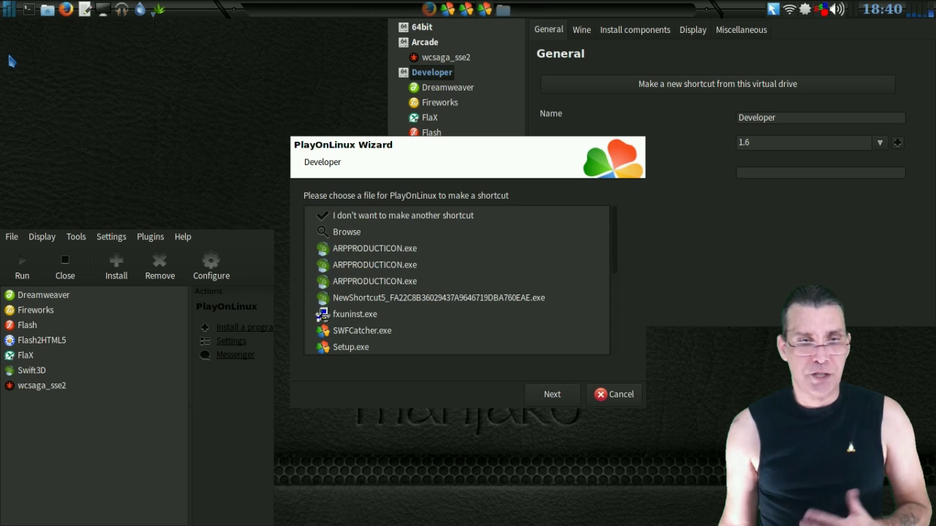
{"action": "scroll", "coordinate": [474, 260], "scroll_direction": "down", "scroll_amount": 2}
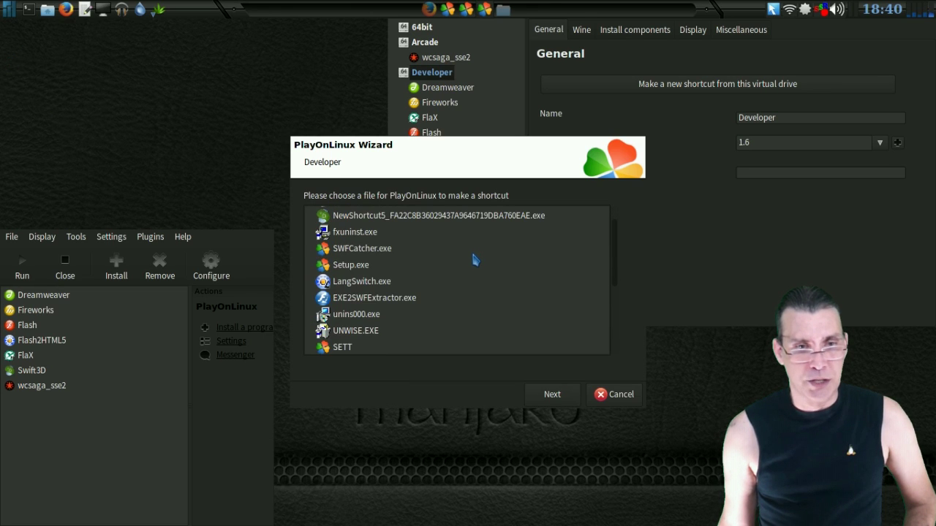
{"action": "scroll", "coordinate": [474, 260], "scroll_direction": "down", "scroll_amount": 1}
{"action": "scroll", "coordinate": [474, 260], "scroll_direction": "down", "scroll_amount": 5}
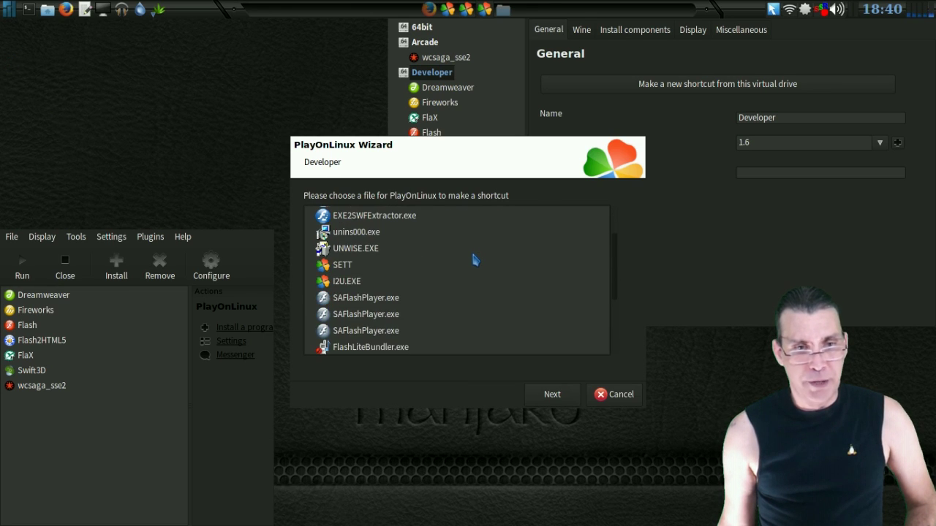
{"action": "scroll", "coordinate": [474, 260], "scroll_direction": "down", "scroll_amount": 2}
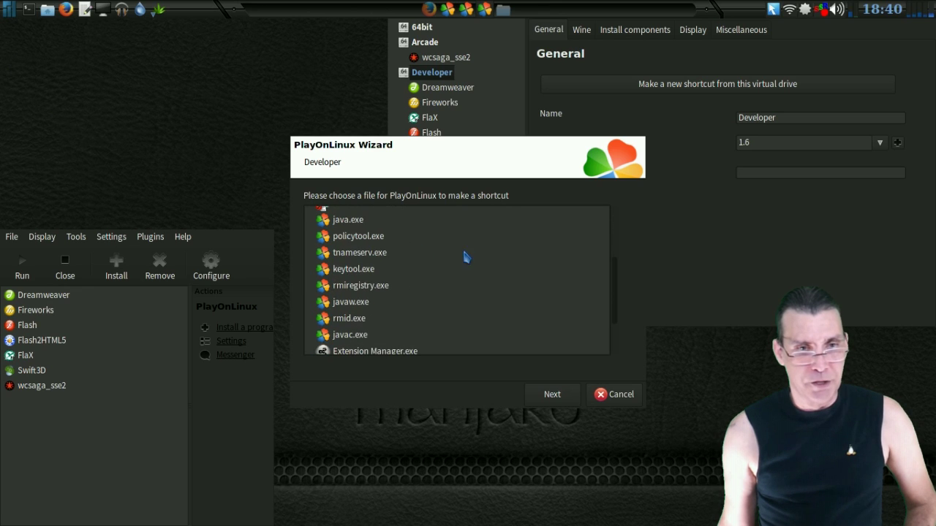
{"action": "scroll", "coordinate": [382, 246], "scroll_direction": "down", "scroll_amount": 2}
{"action": "scroll", "coordinate": [382, 245], "scroll_direction": "down", "scroll_amount": 1}
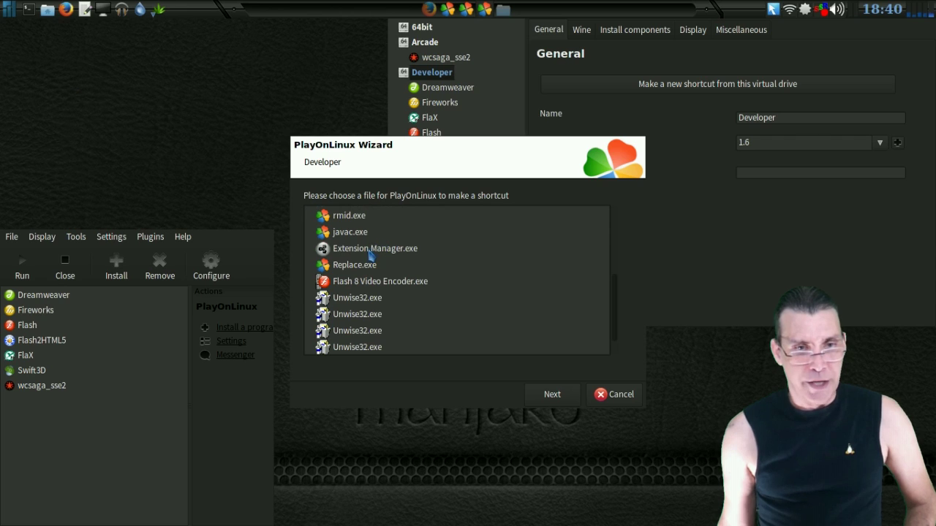
{"action": "left_click", "coordinate": [365, 250]}
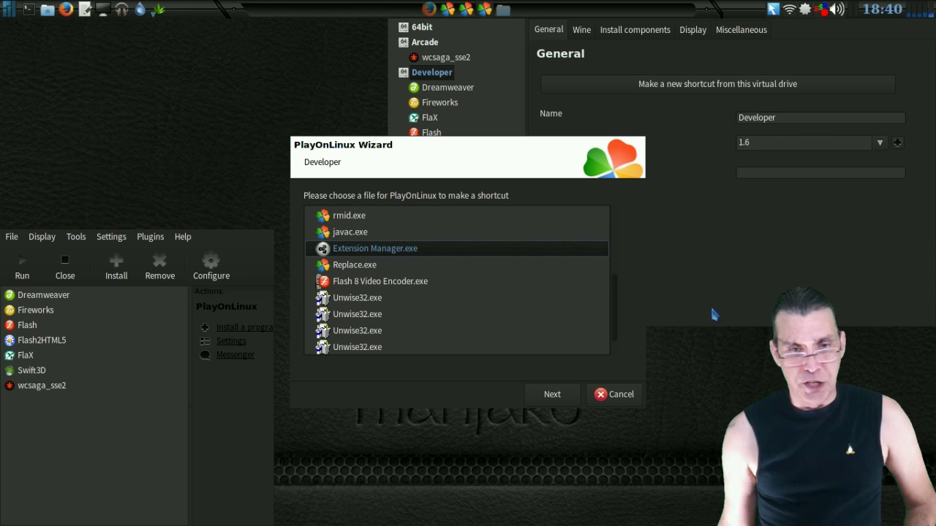
{"action": "left_click", "coordinate": [553, 396]}
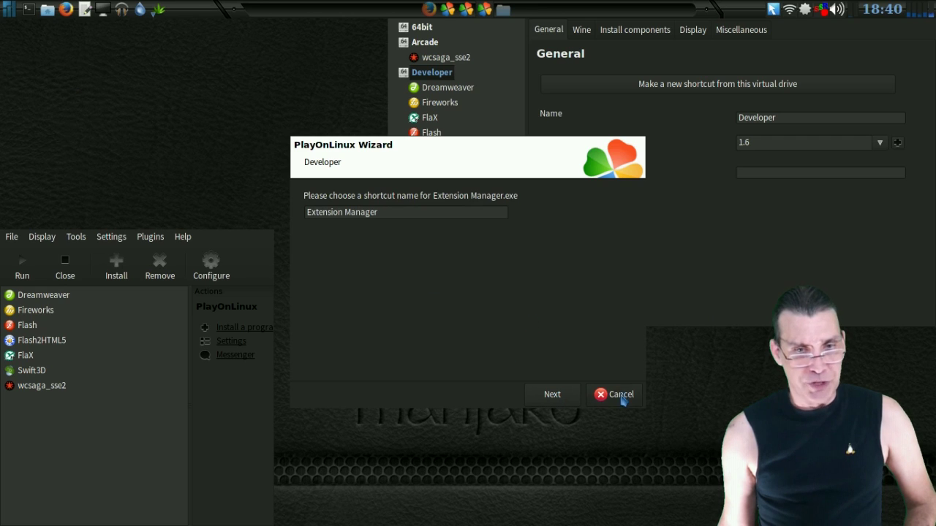
{"action": "left_click", "coordinate": [552, 396]}
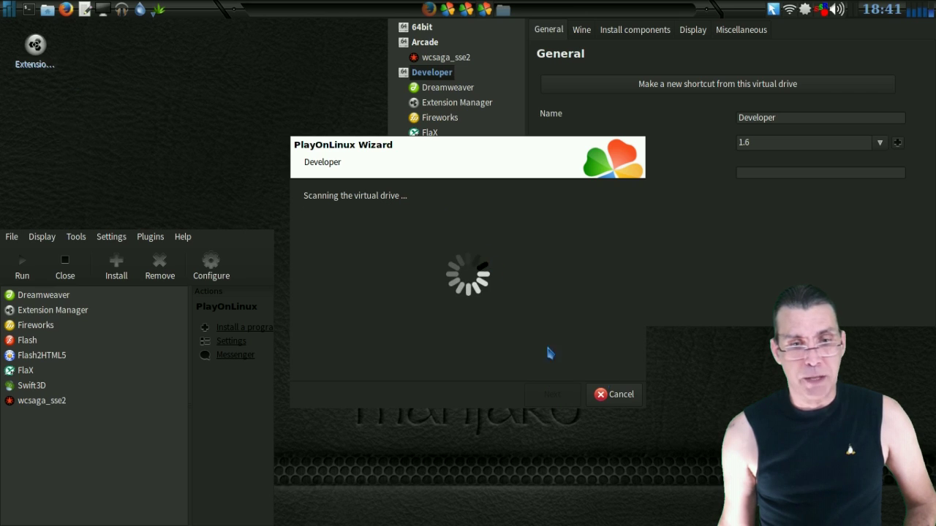
{"action": "left_click", "coordinate": [623, 395]}
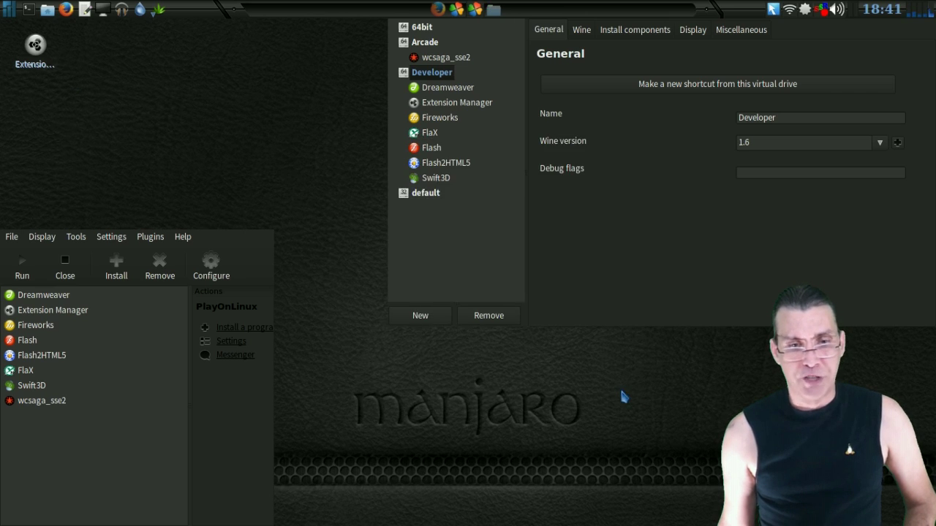
View the launch command in the properties of the Extension Manager desktop shortcut
{"action": "right_click", "coordinate": [36, 49]}
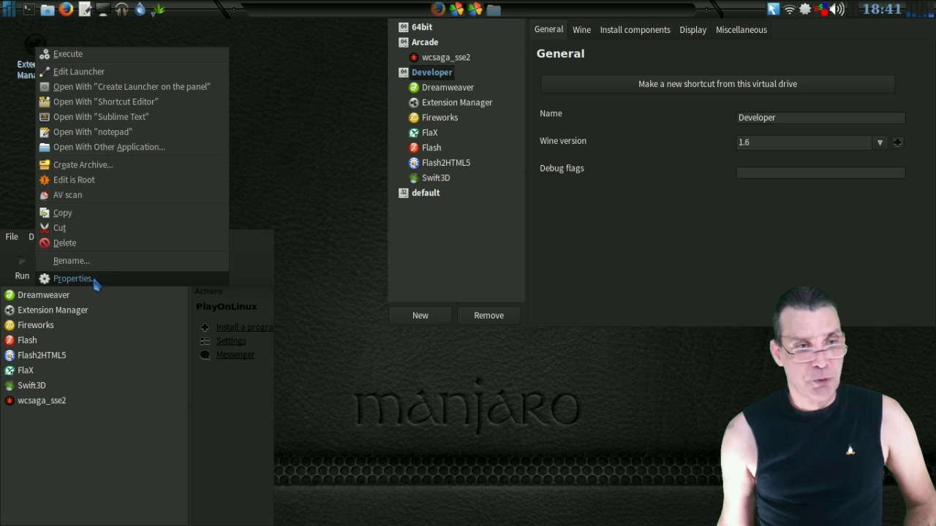
{"action": "left_click", "coordinate": [91, 277]}
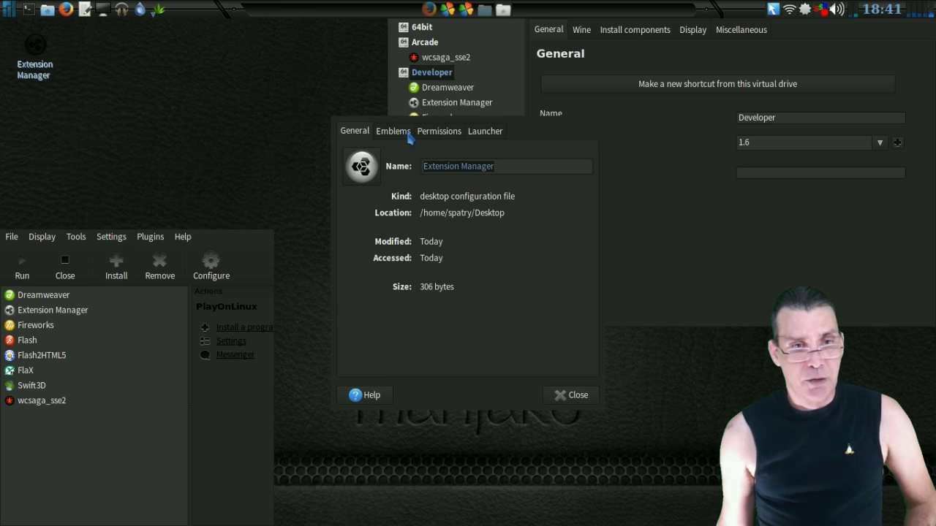
{"action": "left_click", "coordinate": [483, 131]}
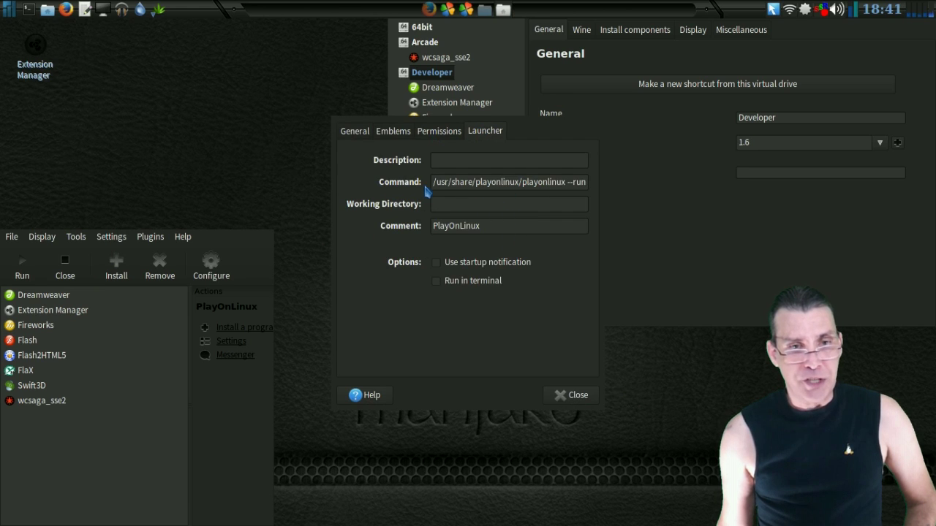
{"action": "left_click_drag", "start_coordinate": [434, 181], "coordinate": [613, 179]}
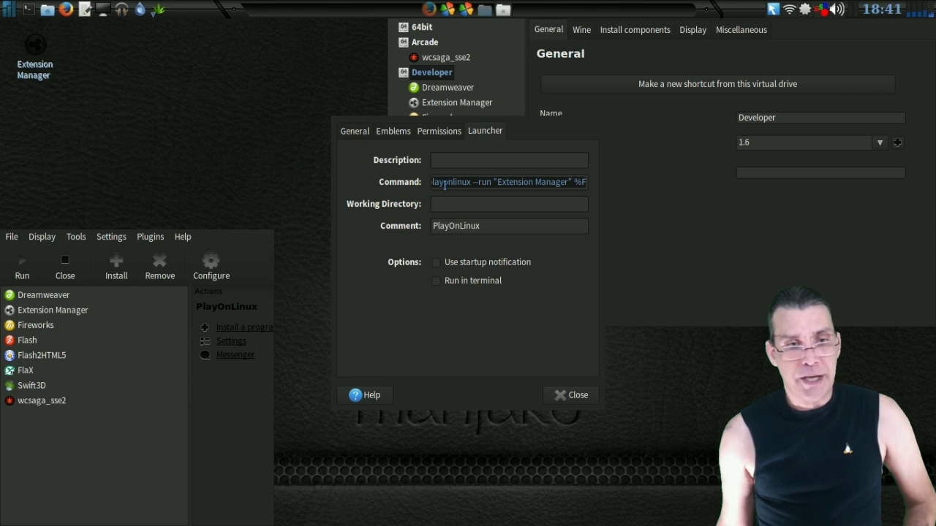
Add the Extension Manager desktop shortcut to the panel launcher that starts with Agave, between ScrCap and Swift3D, and close the open dialogs
{"action": "left_click", "coordinate": [159, 12]}
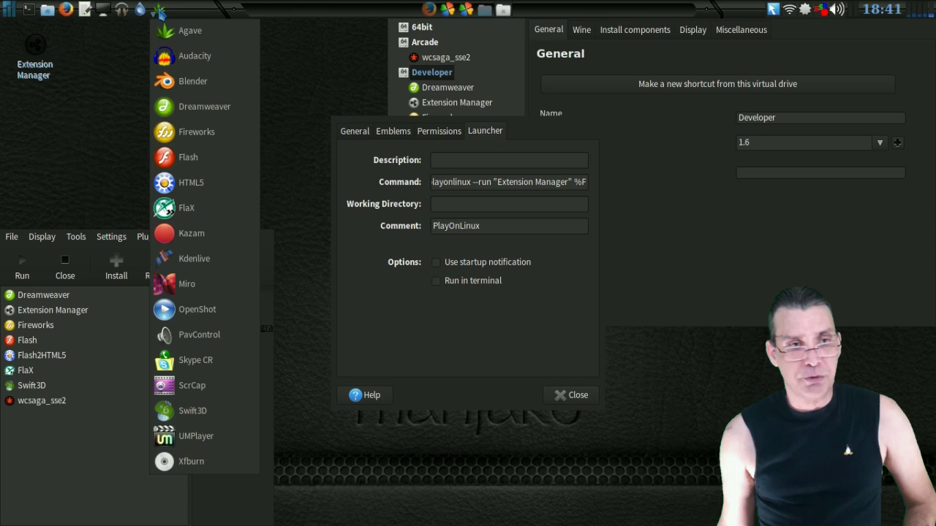
{"action": "left_click", "coordinate": [159, 12]}
{"action": "right_click", "coordinate": [160, 13]}
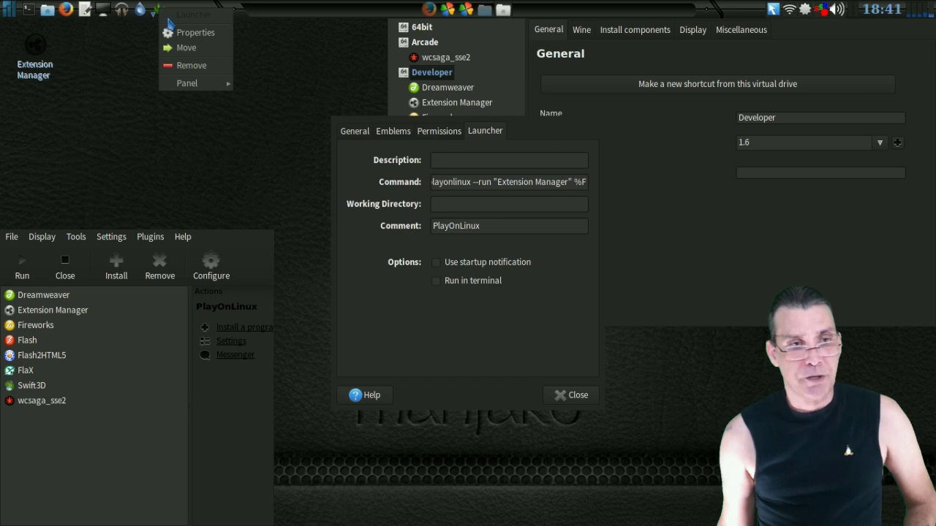
{"action": "left_click", "coordinate": [184, 33]}
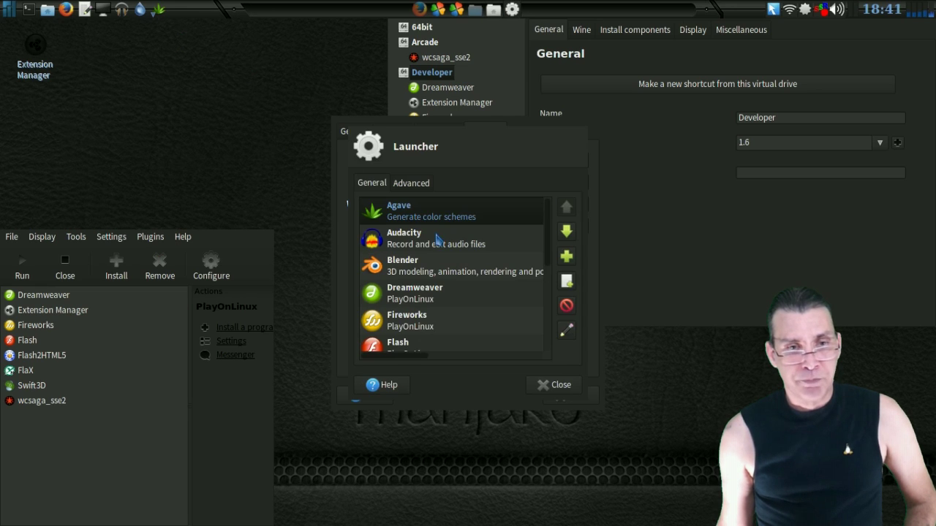
{"action": "scroll", "coordinate": [435, 238], "scroll_direction": "down", "scroll_amount": 5}
{"action": "scroll", "coordinate": [430, 233], "scroll_direction": "down", "scroll_amount": 1}
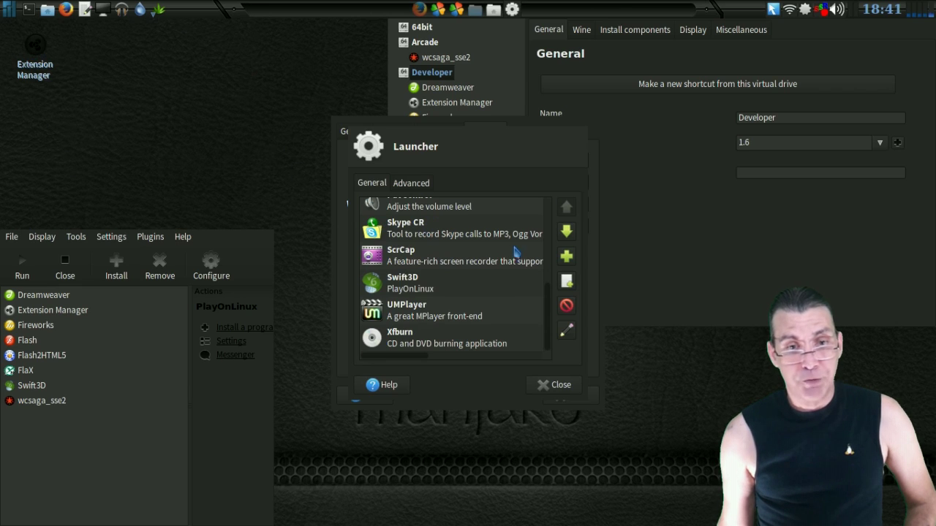
{"action": "left_click_drag", "start_coordinate": [26, 59], "coordinate": [394, 283]}
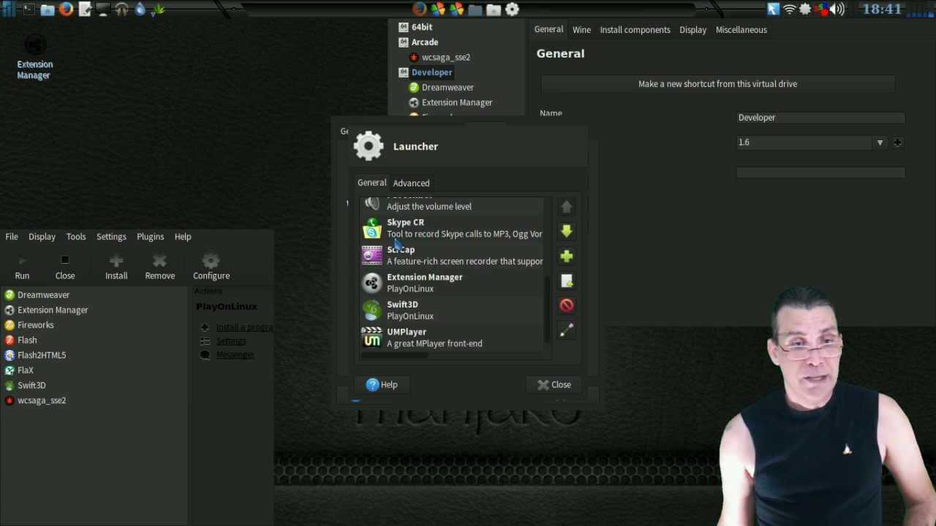
{"action": "left_click", "coordinate": [155, 10]}
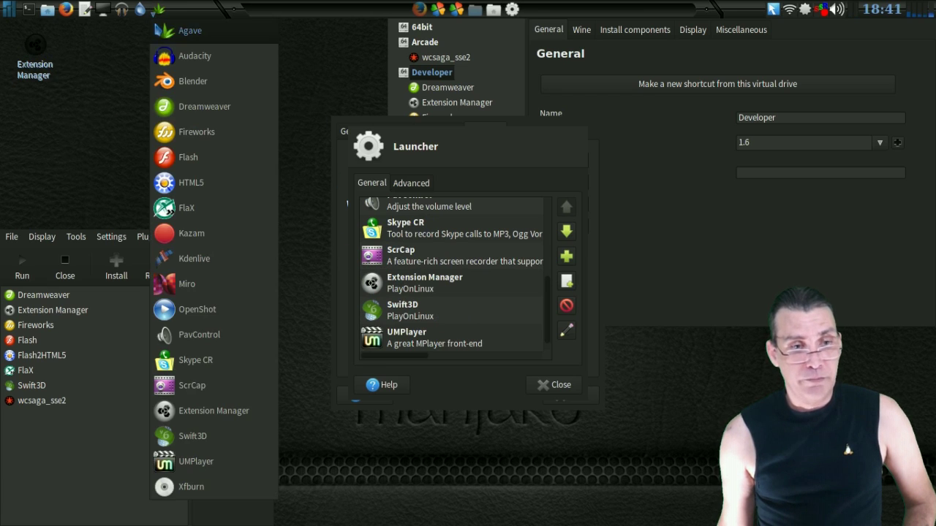
{"action": "left_click", "coordinate": [560, 393]}
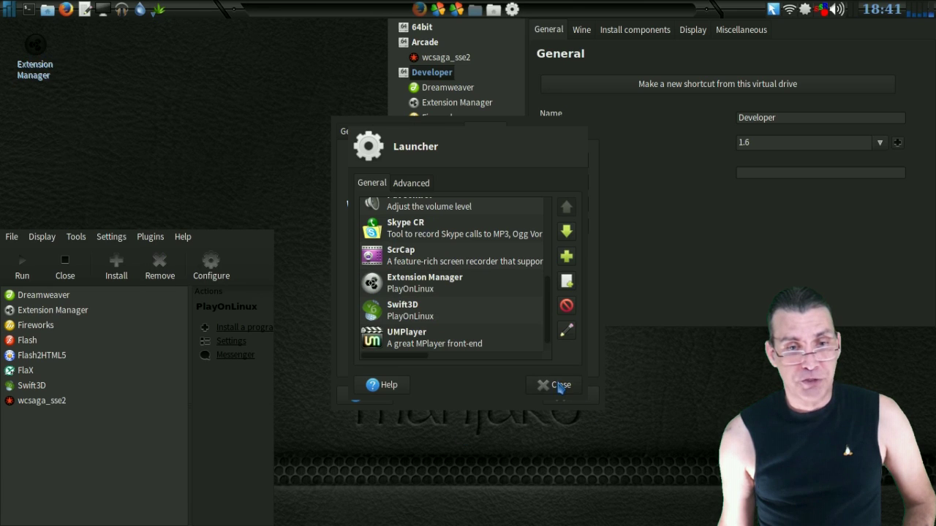
{"action": "left_click", "coordinate": [561, 392]}
{"action": "left_click", "coordinate": [567, 399]}
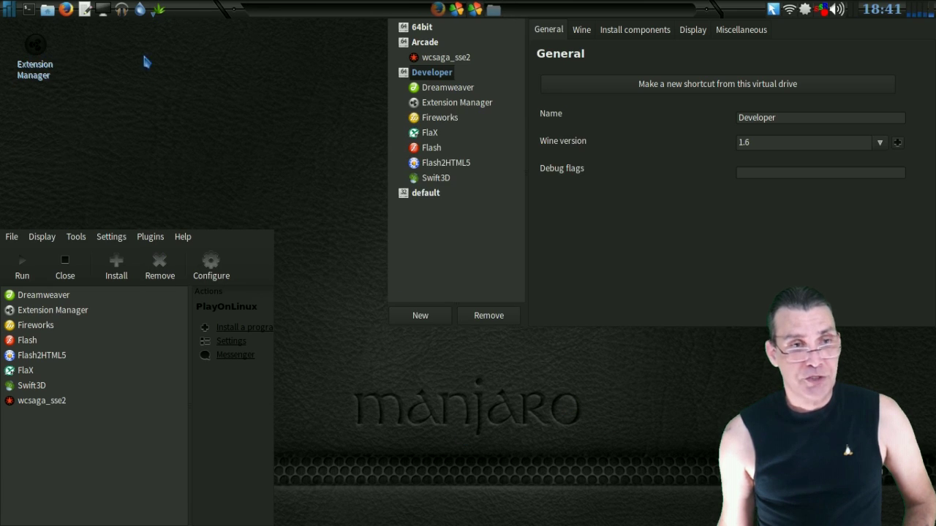
{"action": "left_click", "coordinate": [155, 12]}
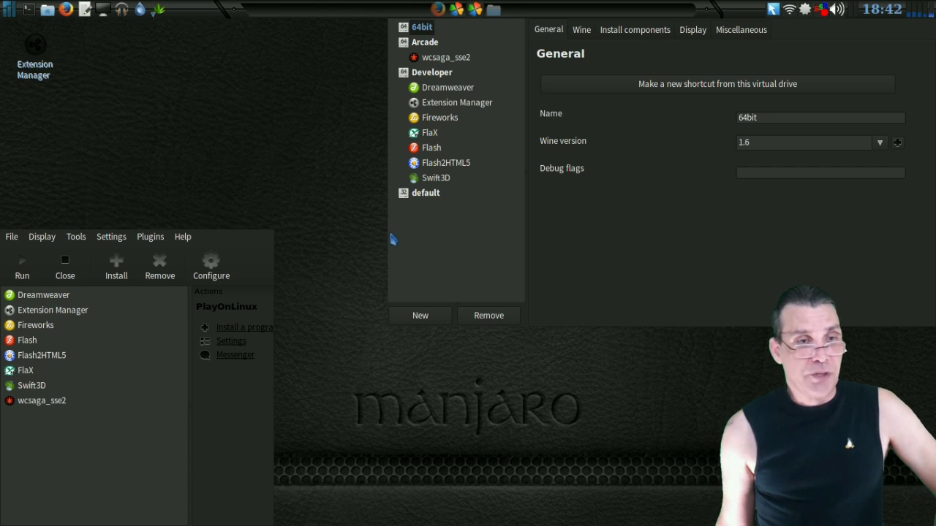
View how the PlayOnLinux Vault plugin saves an application, using Extension Manager as the selection, and cancel before saving it
{"action": "left_click", "coordinate": [151, 239]}
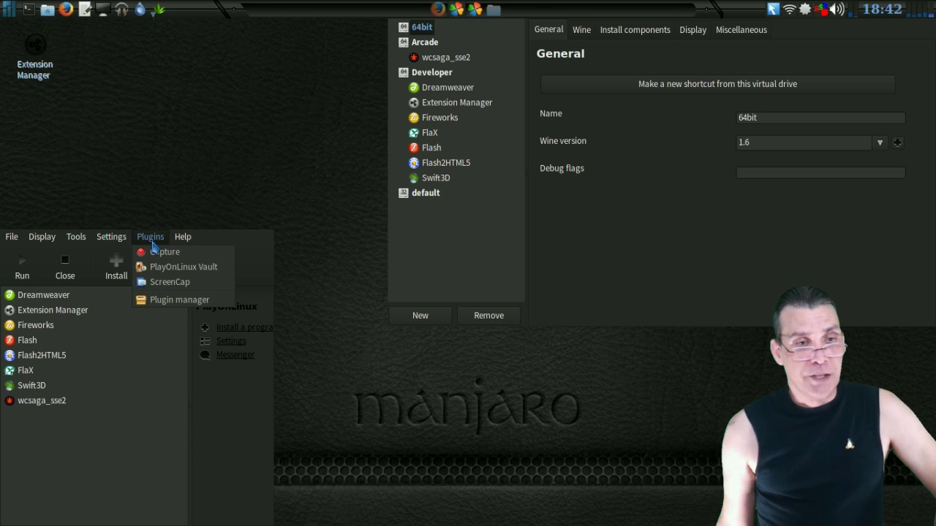
{"action": "left_click", "coordinate": [172, 267]}
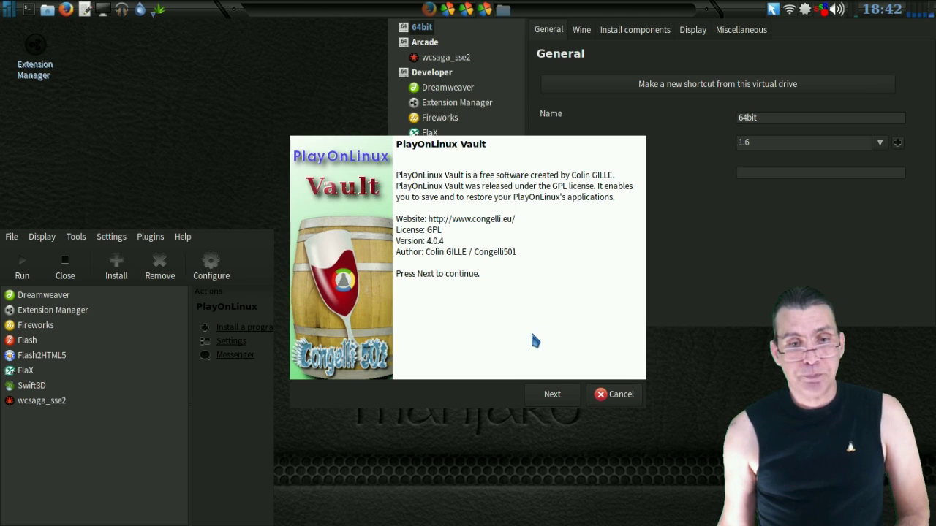
{"action": "left_click", "coordinate": [550, 398]}
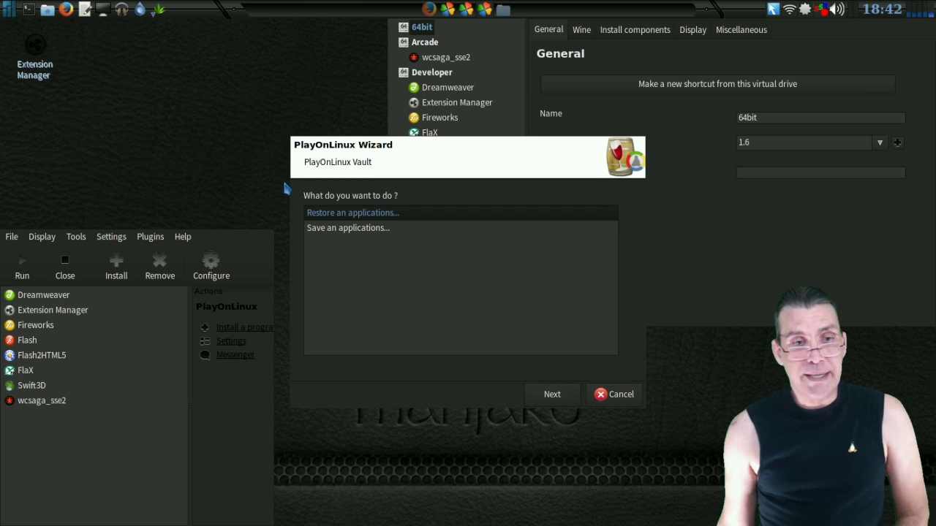
{"action": "left_click", "coordinate": [337, 230]}
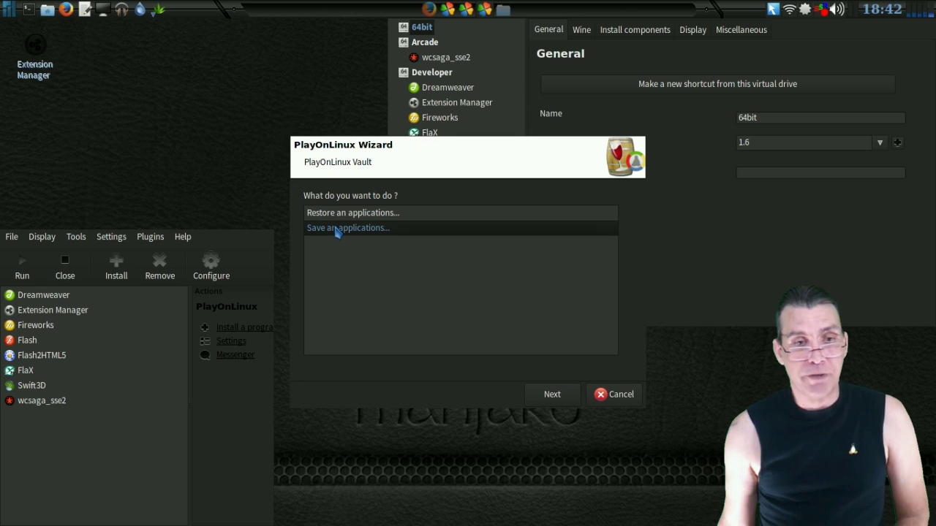
{"action": "left_click", "coordinate": [560, 390]}
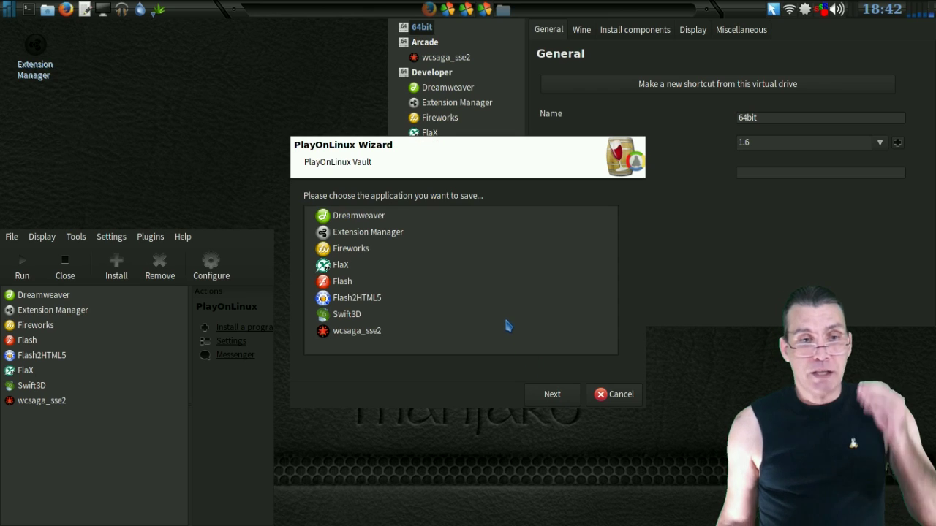
{"action": "left_click", "coordinate": [352, 236]}
{"action": "left_click", "coordinate": [564, 399]}
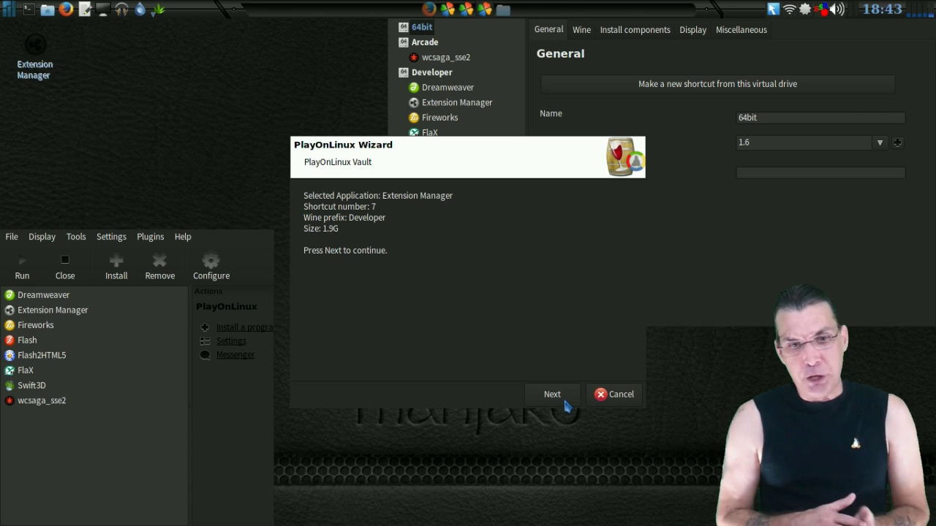
{"action": "left_click", "coordinate": [607, 397]}
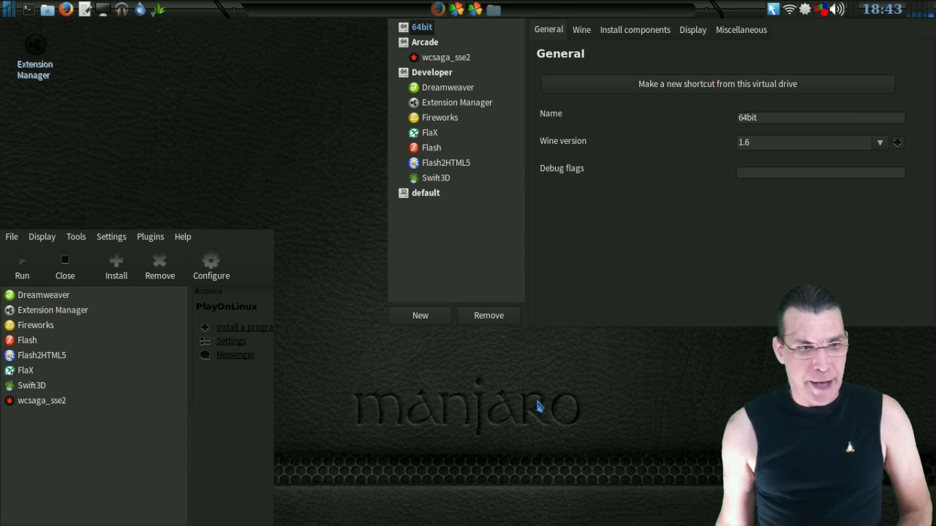
Remove Extension Manager from the installed programs and finish the uninstaller wizard
{"action": "left_click", "coordinate": [75, 311]}
{"action": "right_click", "coordinate": [75, 311]}
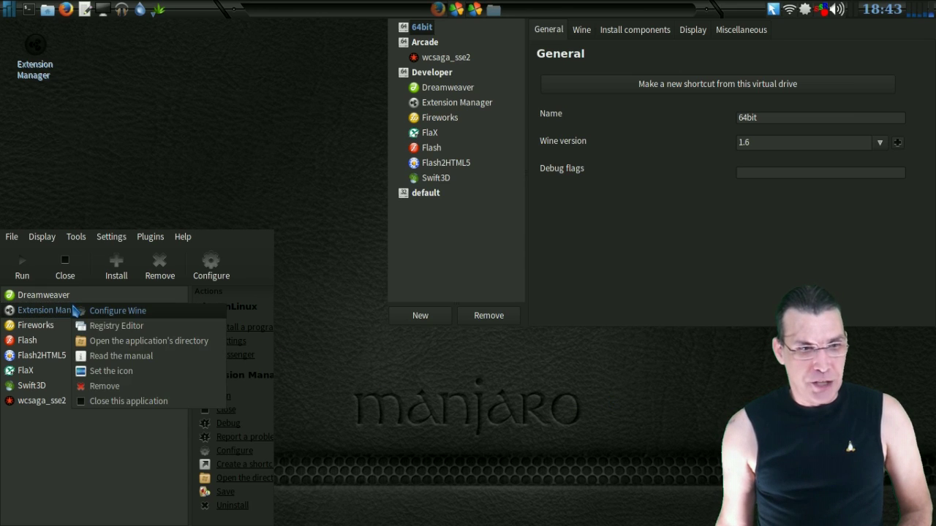
{"action": "left_click", "coordinate": [113, 386]}
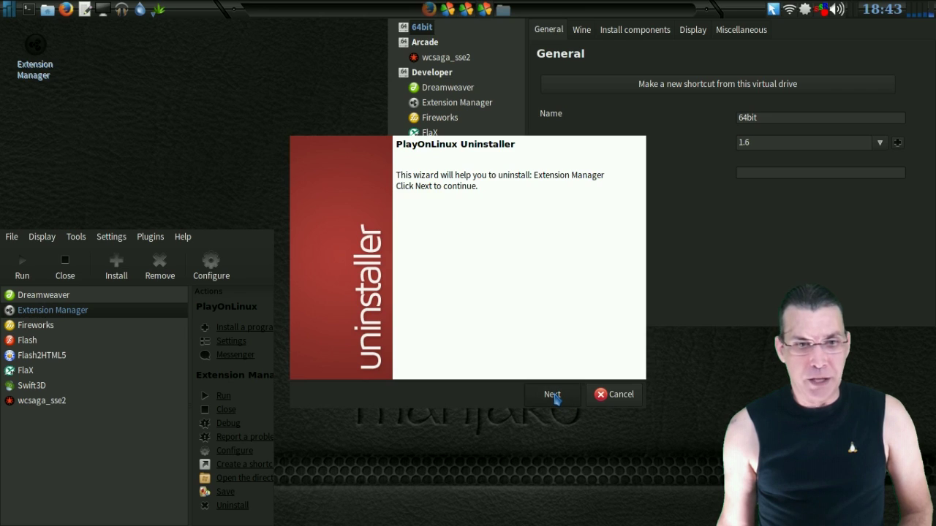
{"action": "left_click", "coordinate": [554, 395]}
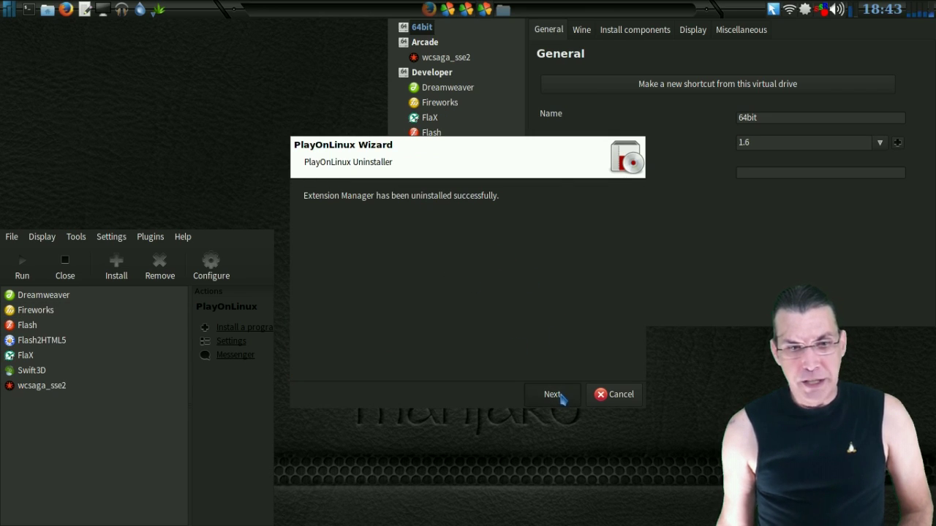
{"action": "left_click", "coordinate": [556, 395]}
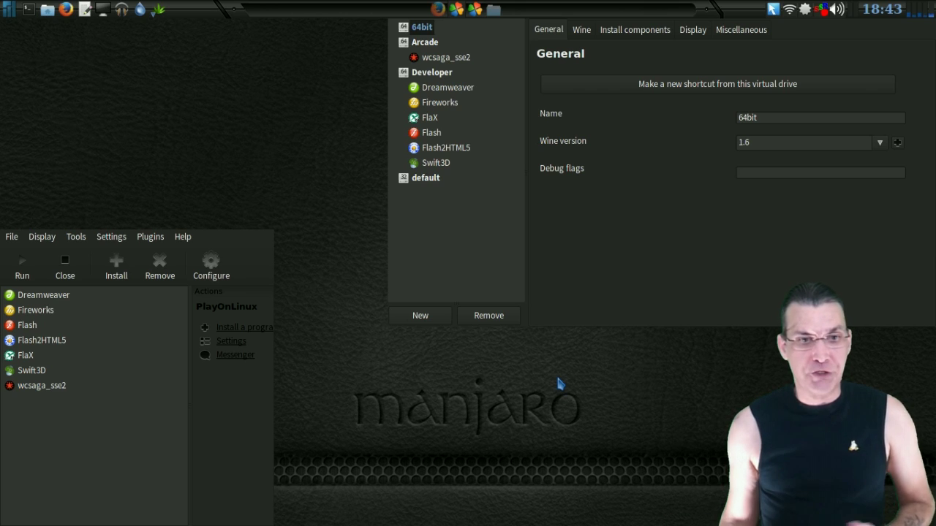
View the executables offered for a new shortcut from the Developer virtual drive, and leave the wizard without creating one
{"action": "left_click", "coordinate": [432, 74]}
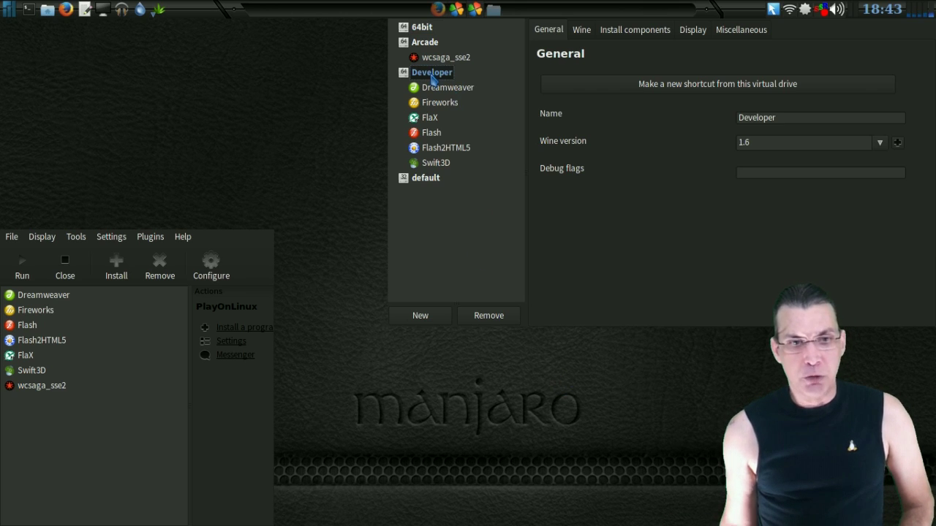
{"action": "left_click", "coordinate": [720, 32]}
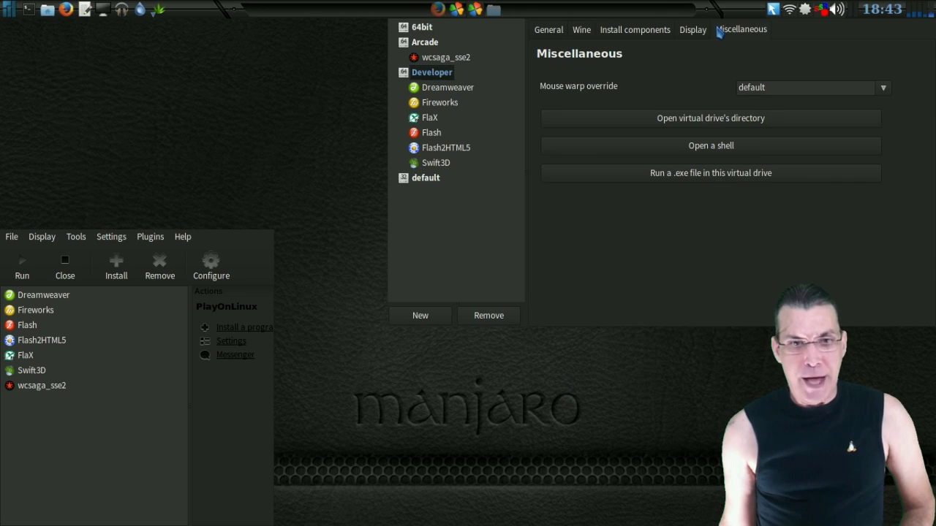
{"action": "left_click", "coordinate": [559, 35]}
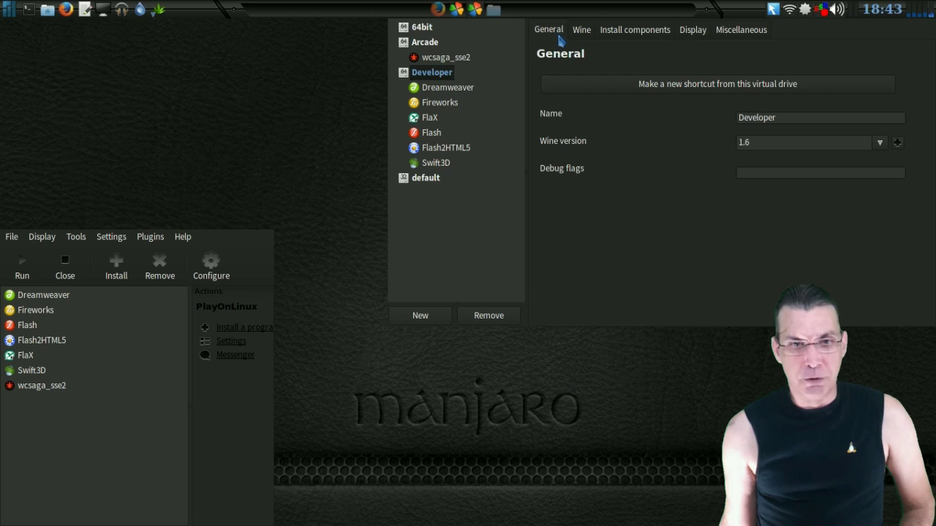
{"action": "left_click", "coordinate": [674, 88]}
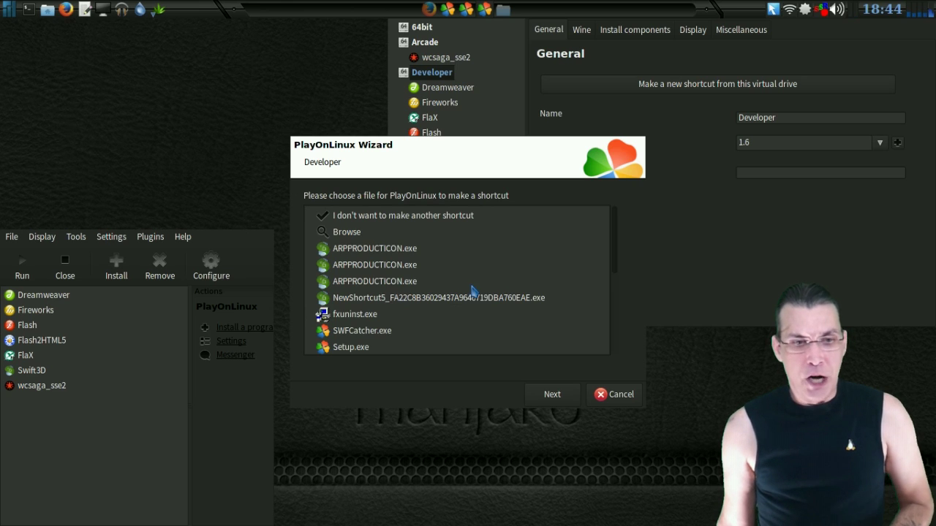
{"action": "scroll", "coordinate": [465, 280], "scroll_direction": "down", "scroll_amount": 5}
{"action": "scroll", "coordinate": [466, 279], "scroll_direction": "down", "scroll_amount": 8}
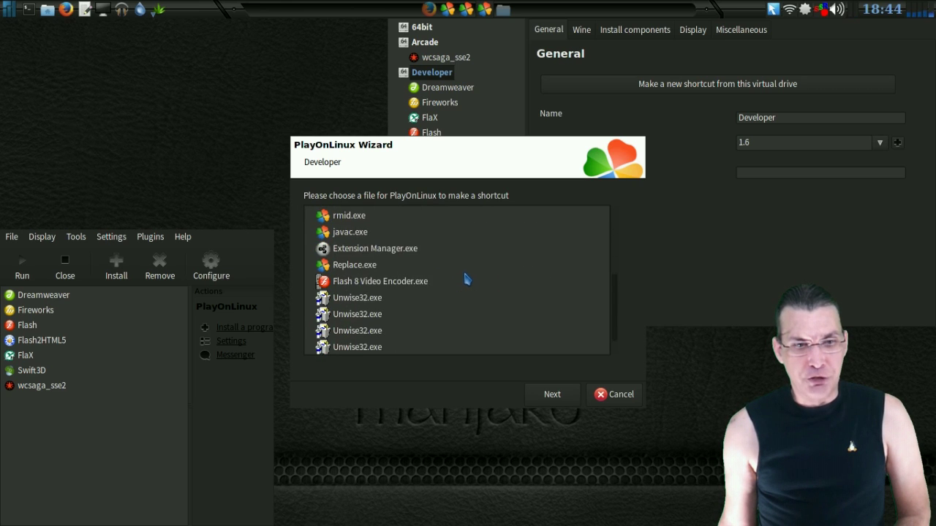
{"action": "scroll", "coordinate": [465, 278], "scroll_direction": "up", "scroll_amount": 1}
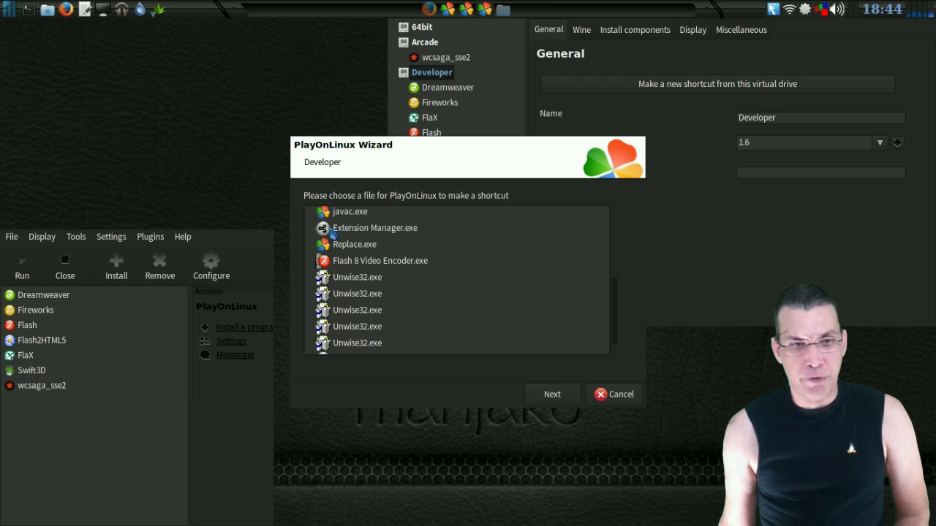
{"action": "left_click", "coordinate": [643, 401]}
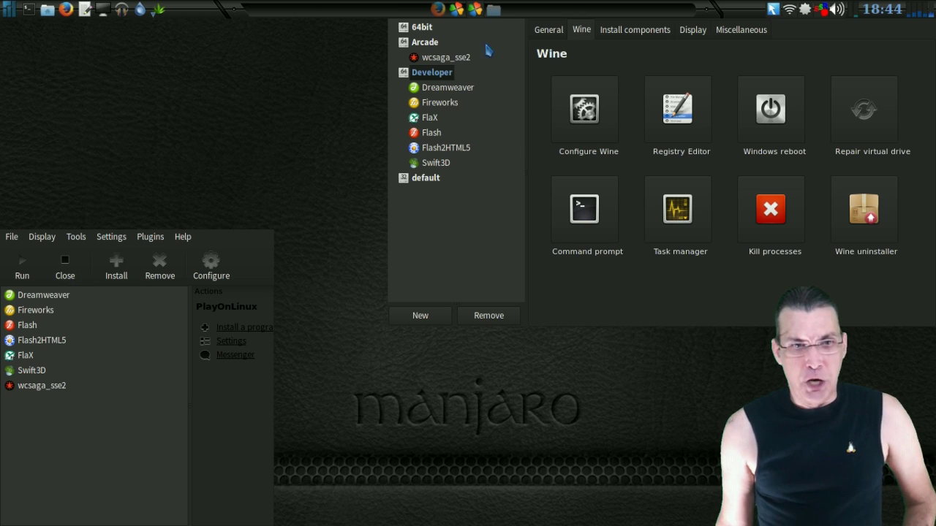
View the 64bit drive's miscellaneous options and the WineHQ AppDB page for Adobe Photoshop 6.0 in Firefox, and return to PlayOnLinux
{"action": "left_click", "coordinate": [426, 29]}
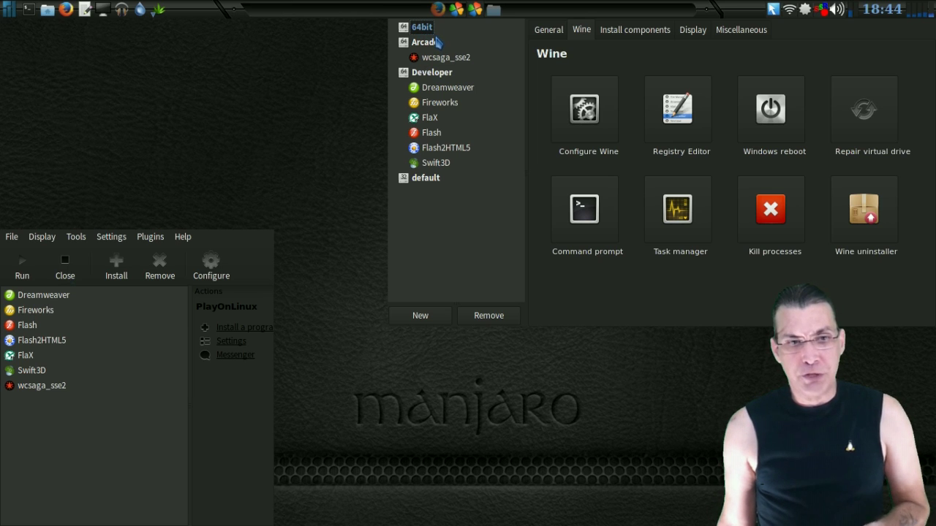
{"action": "left_click", "coordinate": [744, 33]}
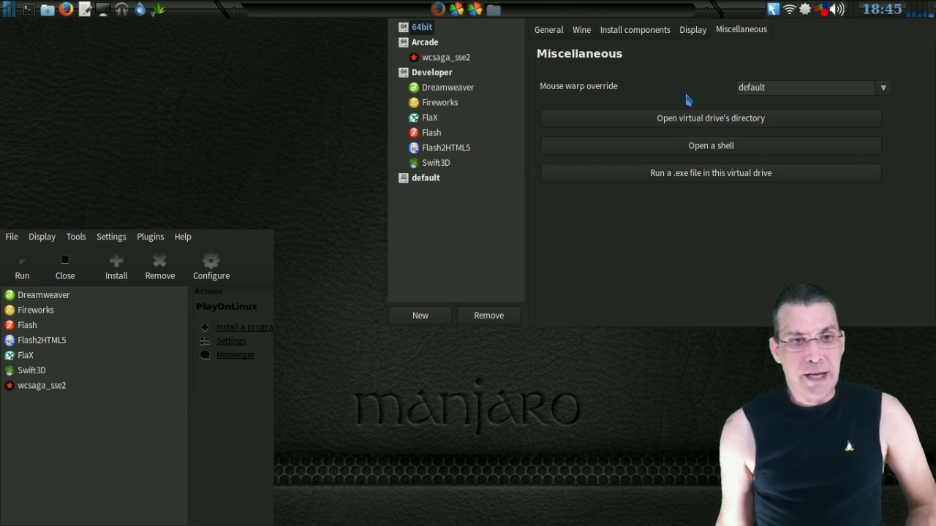
{"action": "left_click", "coordinate": [437, 10]}
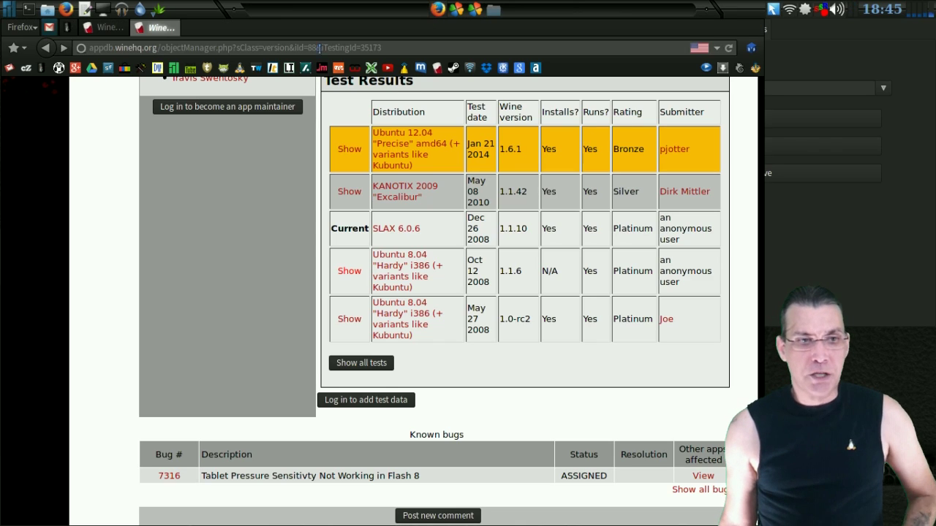
{"action": "scroll", "coordinate": [293, 344], "scroll_direction": "up", "scroll_amount": 8}
{"action": "scroll", "coordinate": [291, 335], "scroll_direction": "up", "scroll_amount": 2}
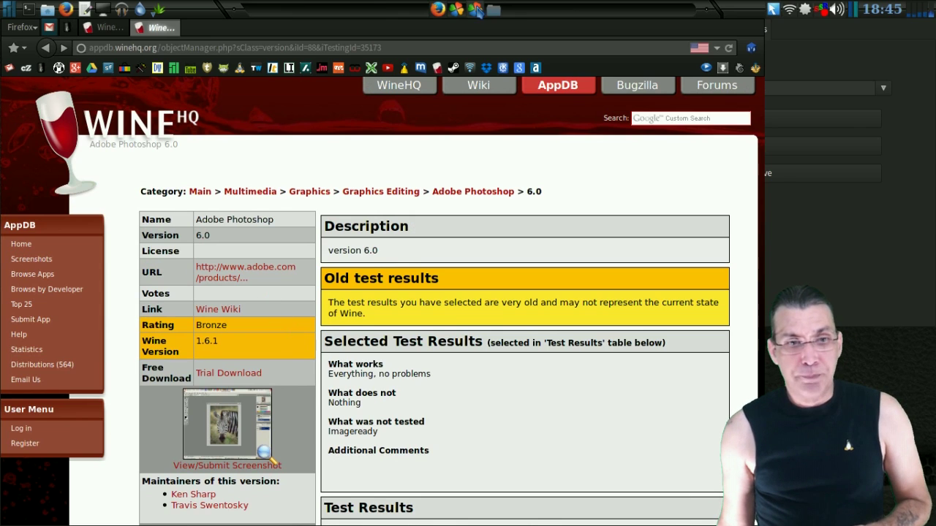
{"action": "left_click", "coordinate": [436, 9]}
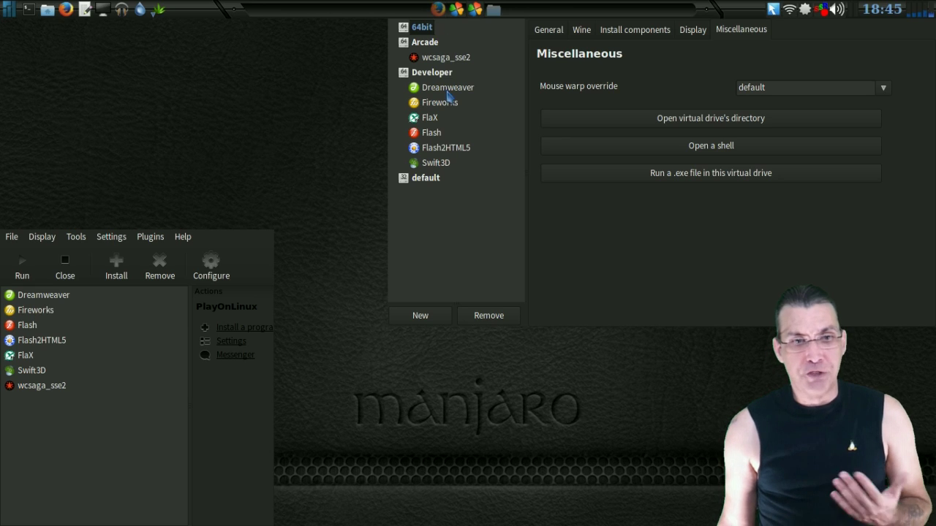
Open the Wine configuration of the 64bit virtual drive
{"action": "left_click", "coordinate": [550, 29]}
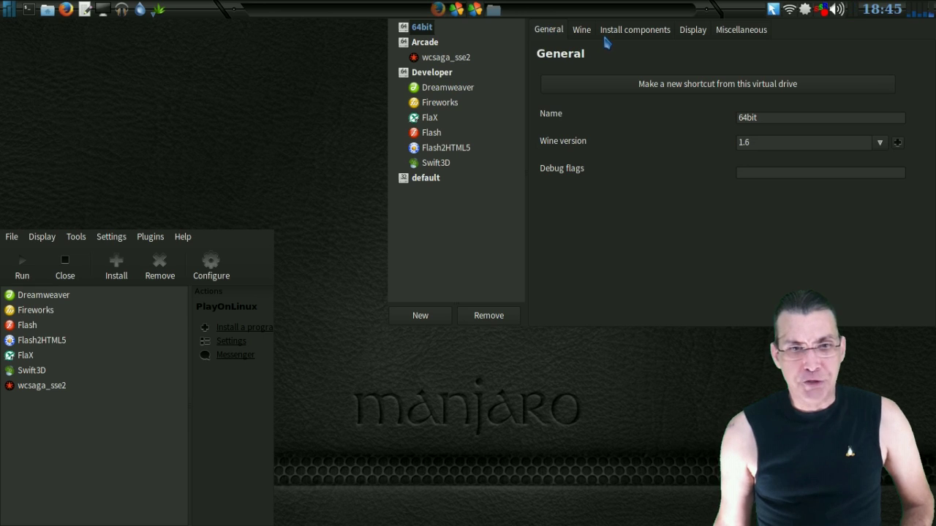
{"action": "left_click", "coordinate": [583, 30]}
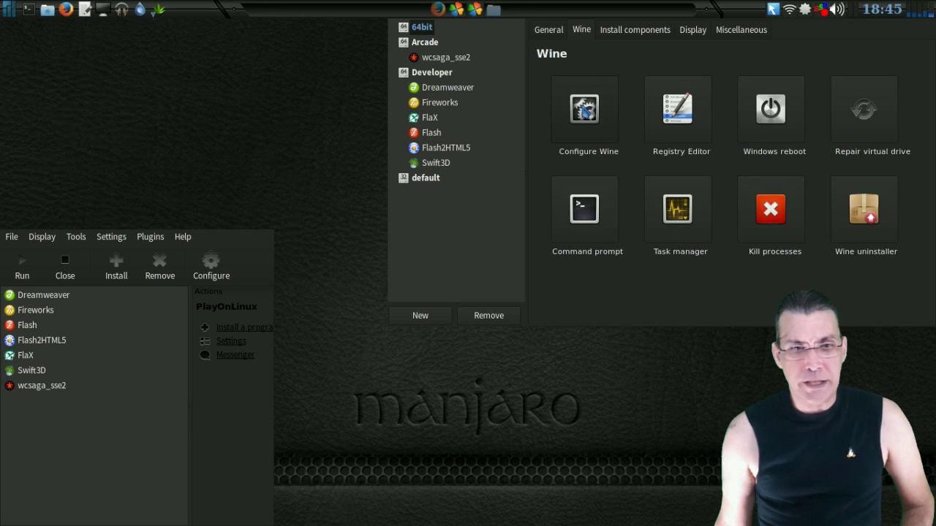
{"action": "left_click", "coordinate": [589, 110]}
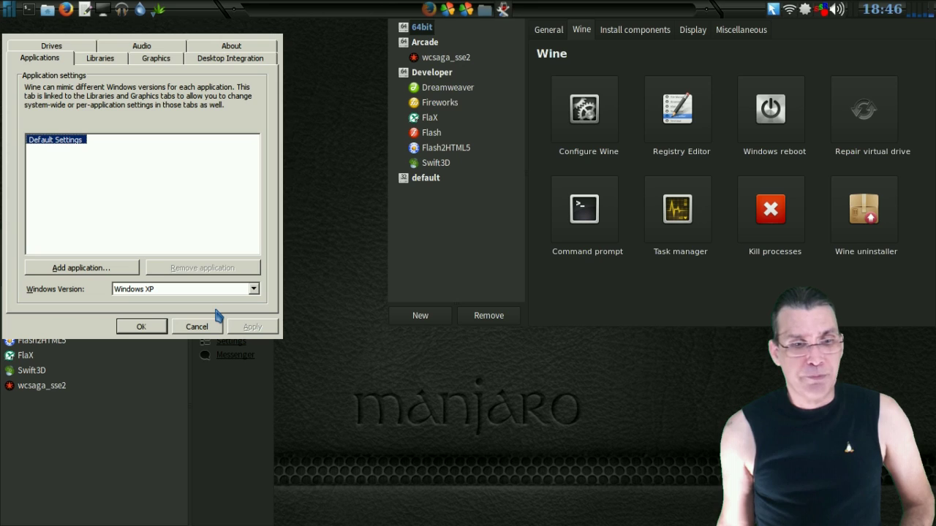
Try Windows 7 and Windows XP as the Windows version in the 64bit drive's Wine configuration
{"action": "left_click", "coordinate": [253, 290]}
{"action": "scroll", "coordinate": [244, 303], "scroll_direction": "up", "scroll_amount": 2}
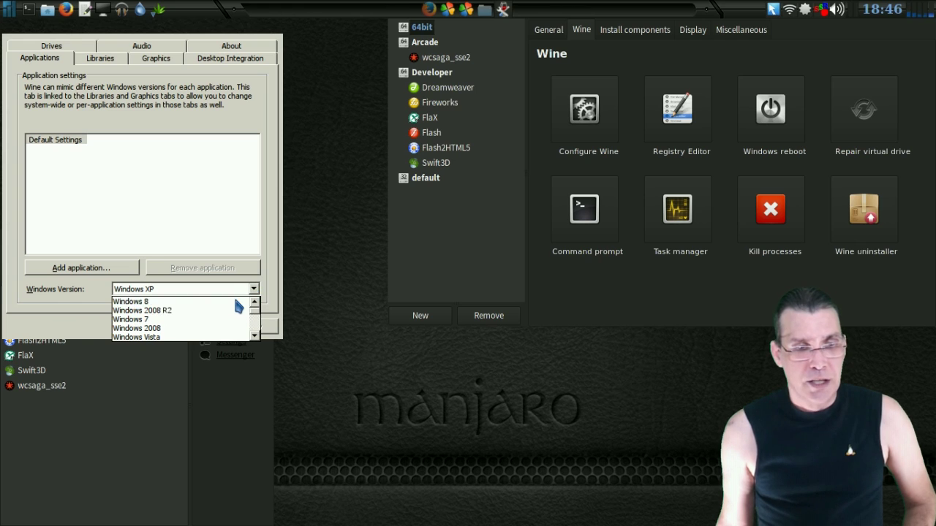
{"action": "left_click", "coordinate": [205, 319]}
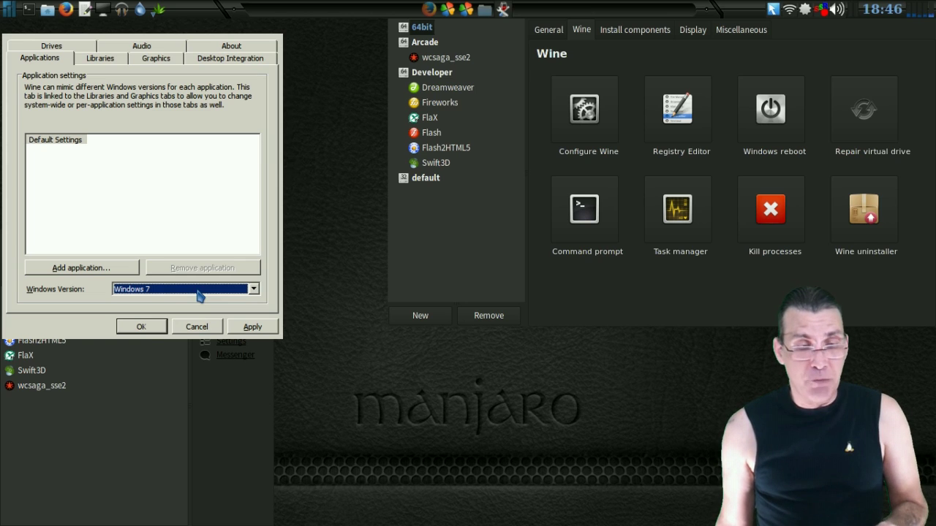
{"action": "left_click", "coordinate": [199, 293]}
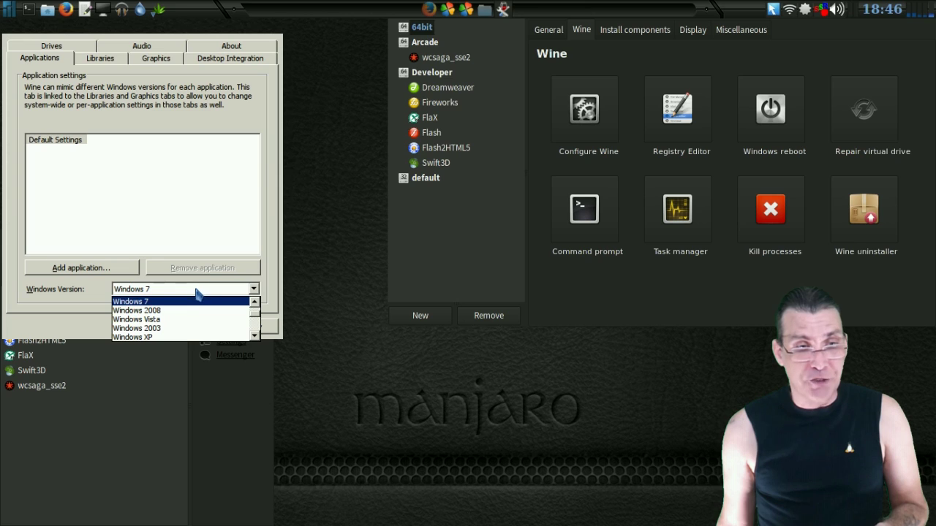
{"action": "left_click", "coordinate": [176, 338]}
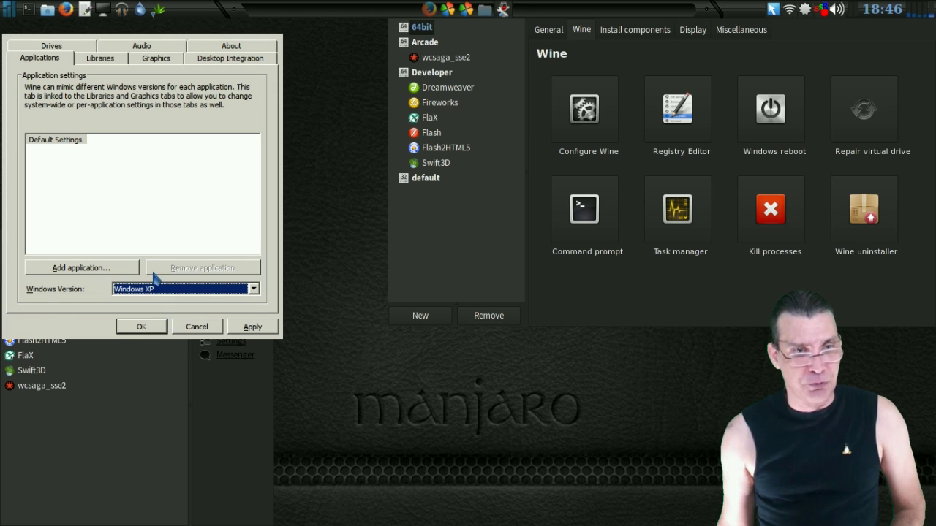
Set the 64bit drive's Windows version to Windows 7 and accept the Wine configuration
{"action": "left_click", "coordinate": [158, 291]}
{"action": "scroll", "coordinate": [163, 300], "scroll_direction": "up", "scroll_amount": 1}
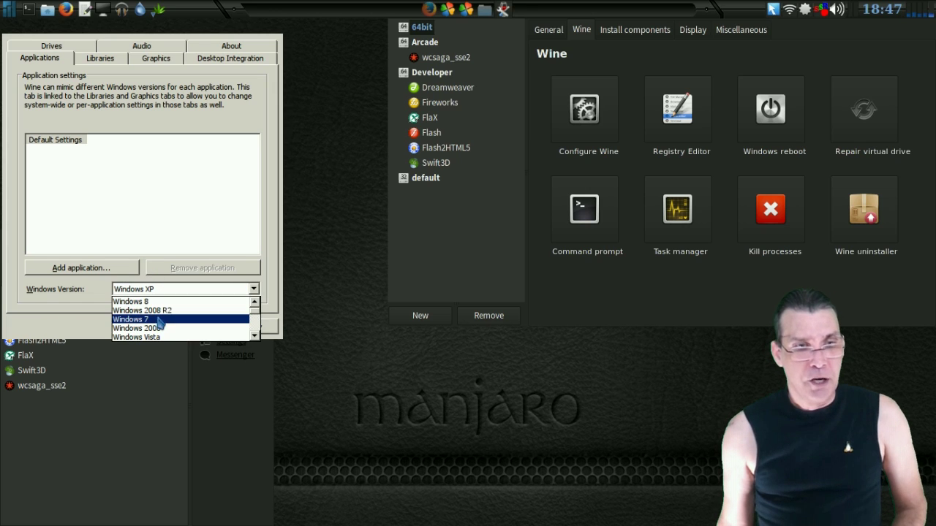
{"action": "left_click", "coordinate": [159, 318]}
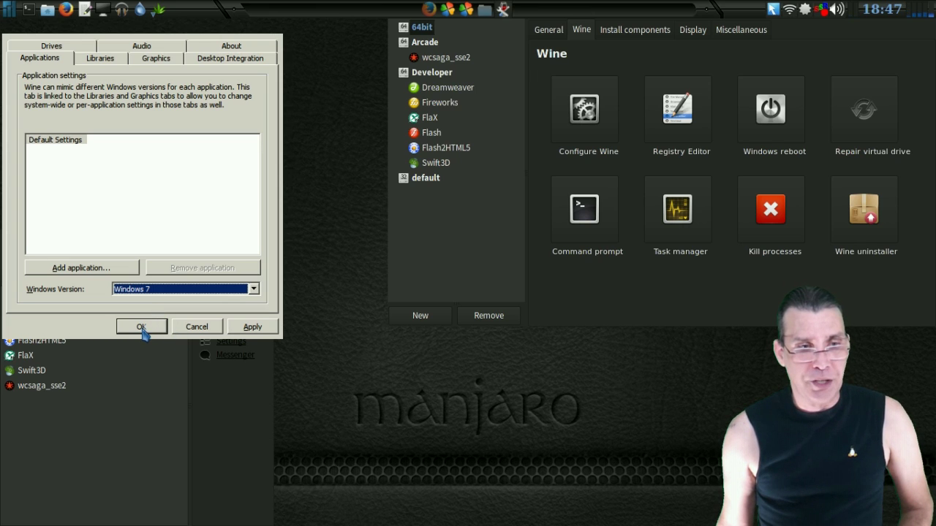
{"action": "left_click", "coordinate": [145, 333]}
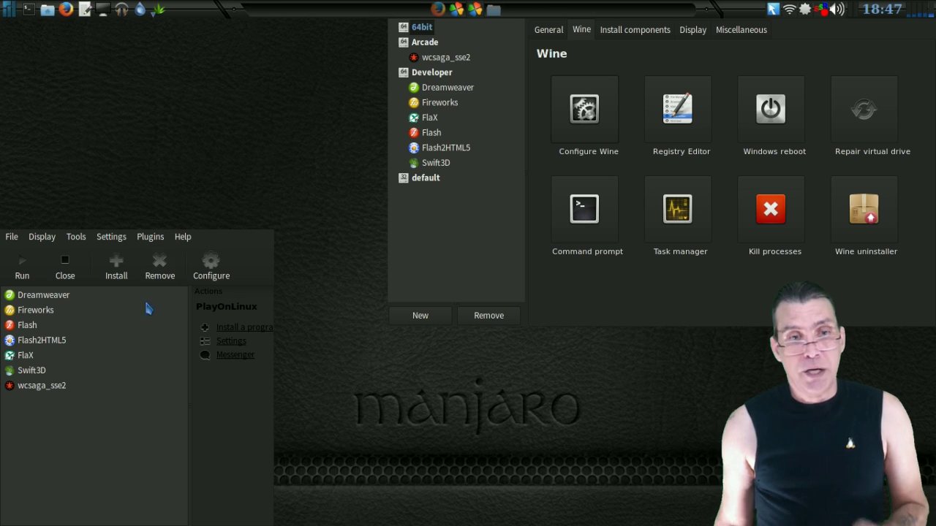
View the catalogue of installable programs and close it without choosing one
{"action": "left_click", "coordinate": [117, 272]}
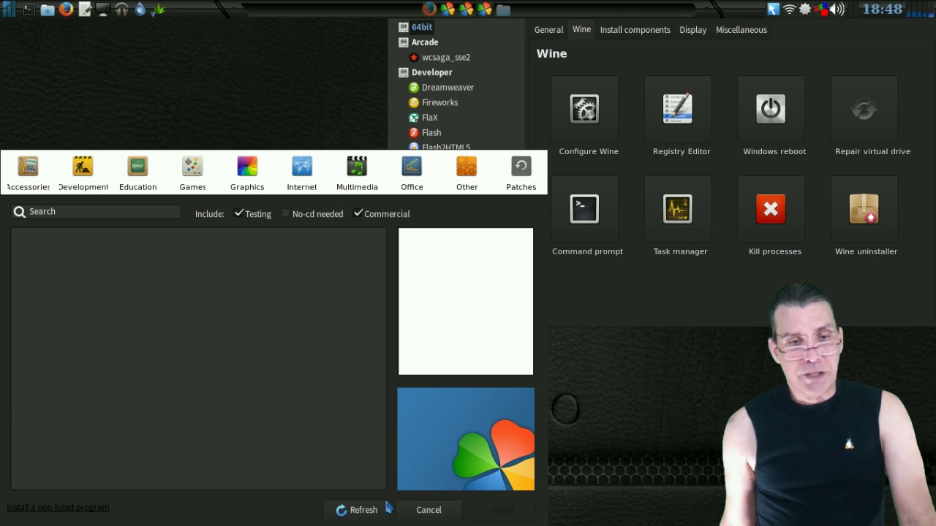
{"action": "left_click", "coordinate": [437, 511]}
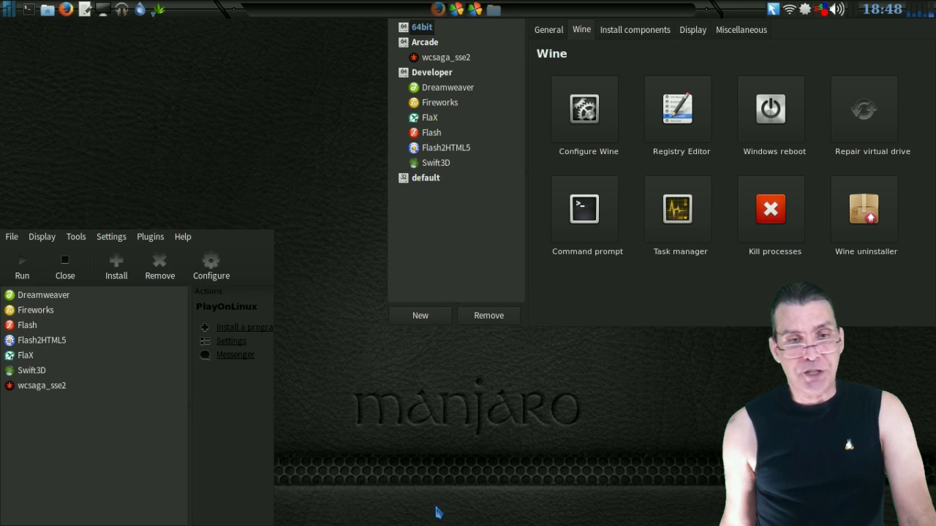
Browse the components that can be installed in the 64bit virtual drive, including the dotnet, DirectX and d3dx9 entries
{"action": "left_click", "coordinate": [633, 31]}
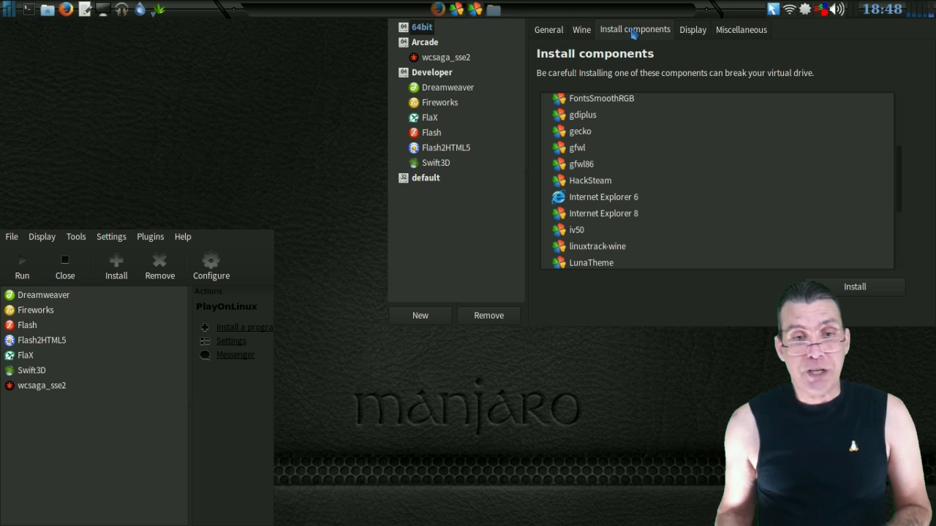
{"action": "scroll", "coordinate": [599, 210], "scroll_direction": "up", "scroll_amount": 4}
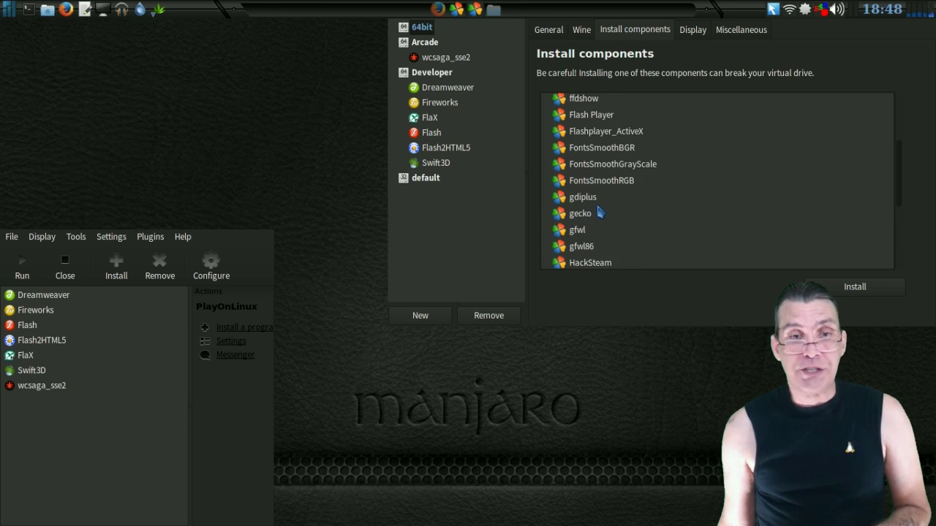
{"action": "scroll", "coordinate": [599, 210], "scroll_direction": "up", "scroll_amount": 3}
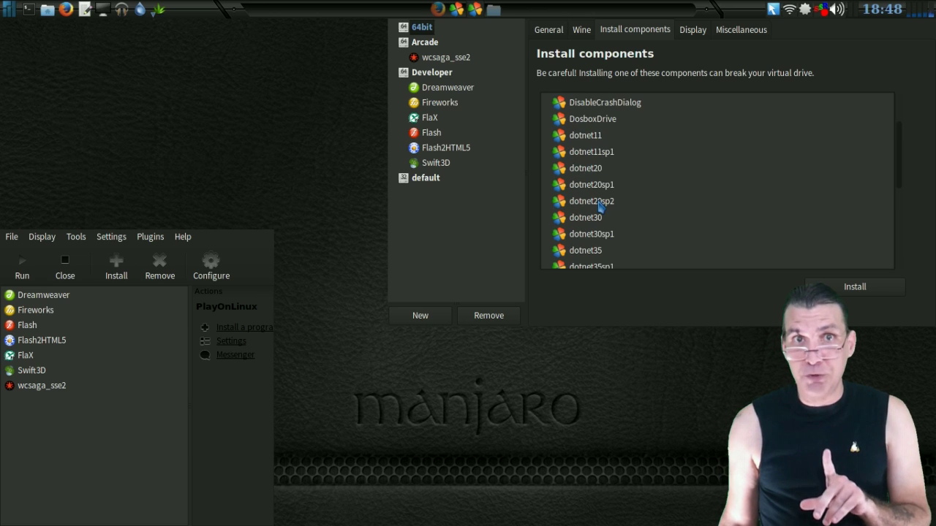
{"action": "scroll", "coordinate": [599, 207], "scroll_direction": "up", "scroll_amount": 3}
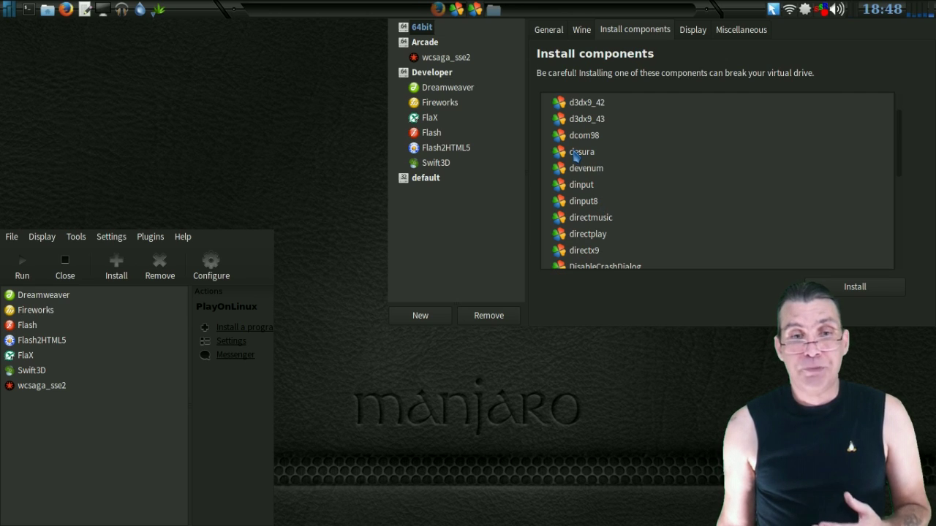
{"action": "scroll", "coordinate": [590, 187], "scroll_direction": "down", "scroll_amount": 1}
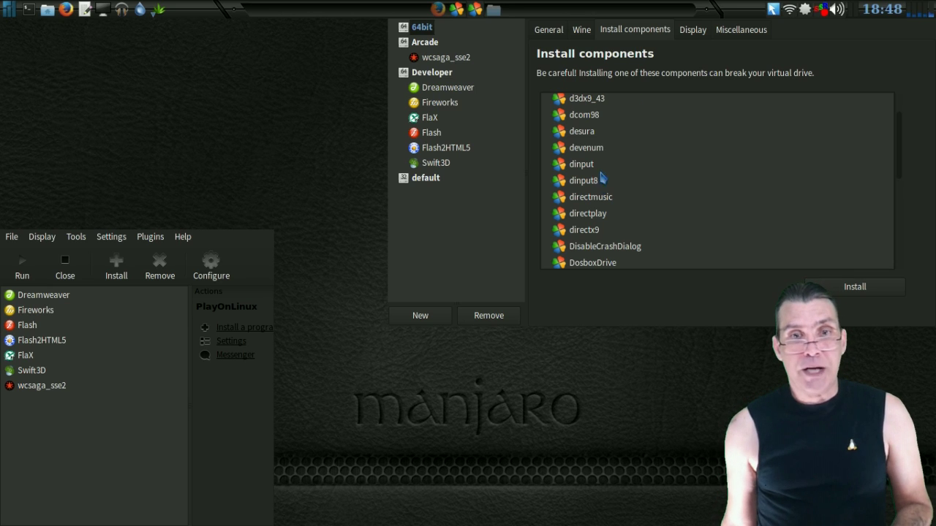
View the 64bit drive's miscellaneous options and switch to those of the Developer virtual drive
{"action": "left_click", "coordinate": [731, 33]}
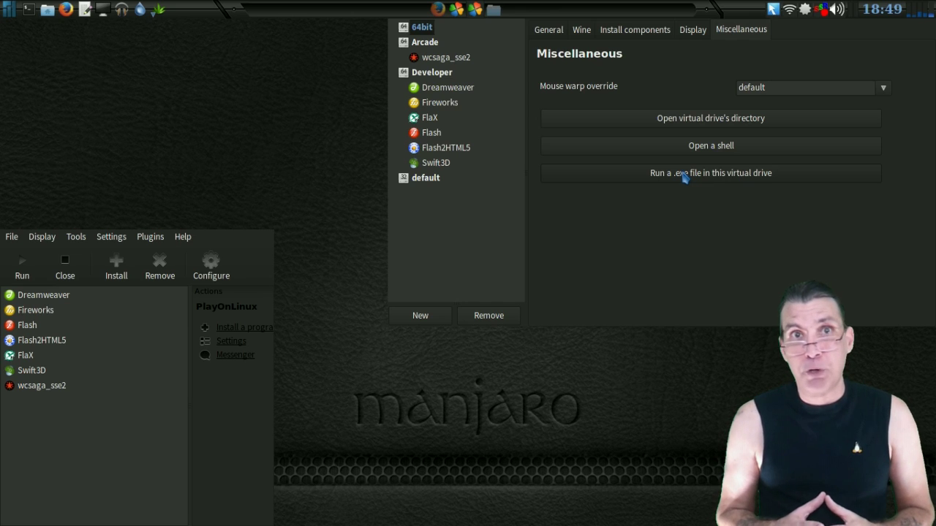
{"action": "left_click", "coordinate": [422, 73]}
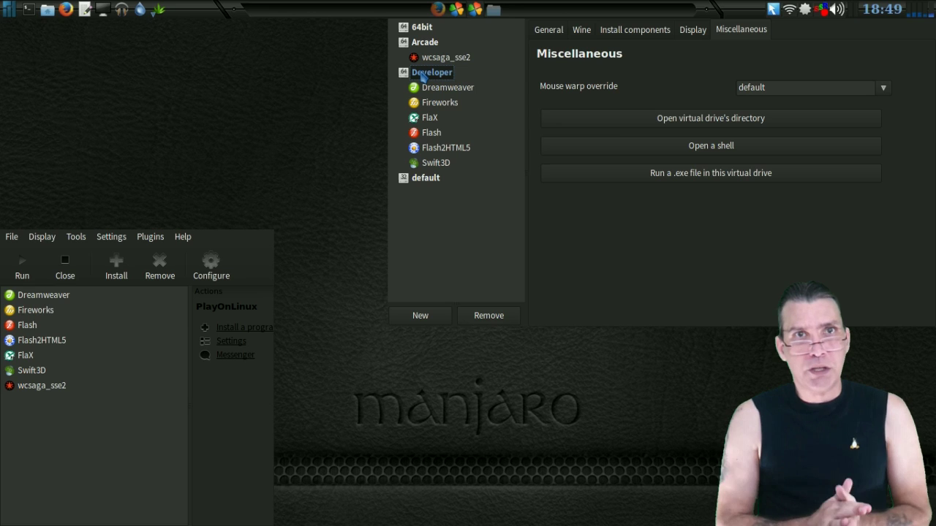